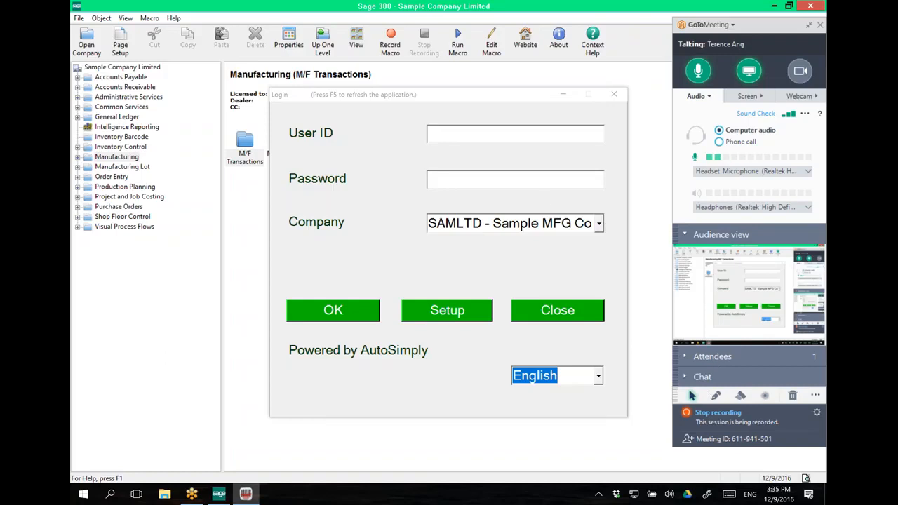
Step: Enter the login user ID and password and choose company SAMLTD - Sample MFG Co
click(467, 133)
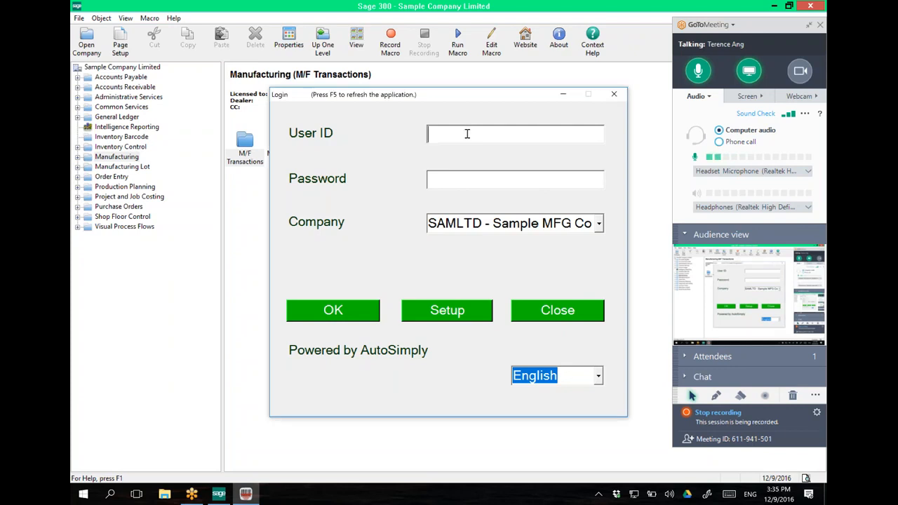
text(1)
click(598, 224)
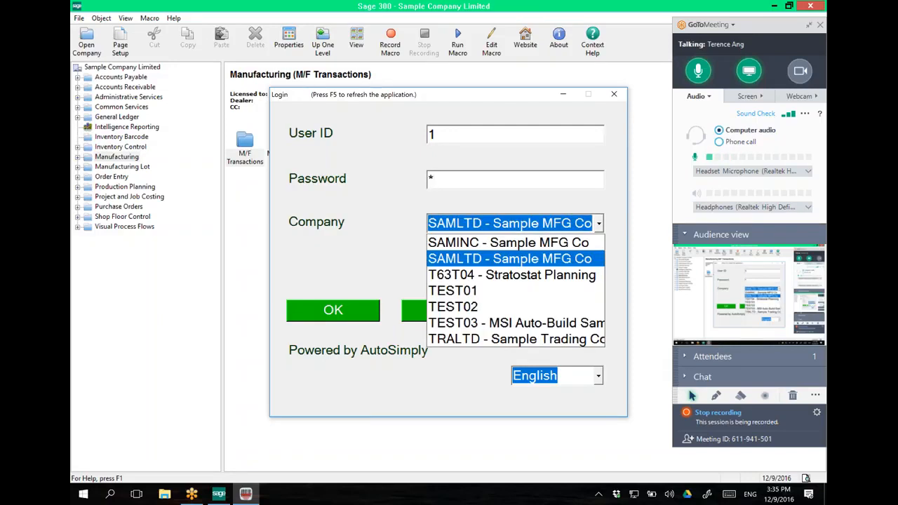
click(555, 257)
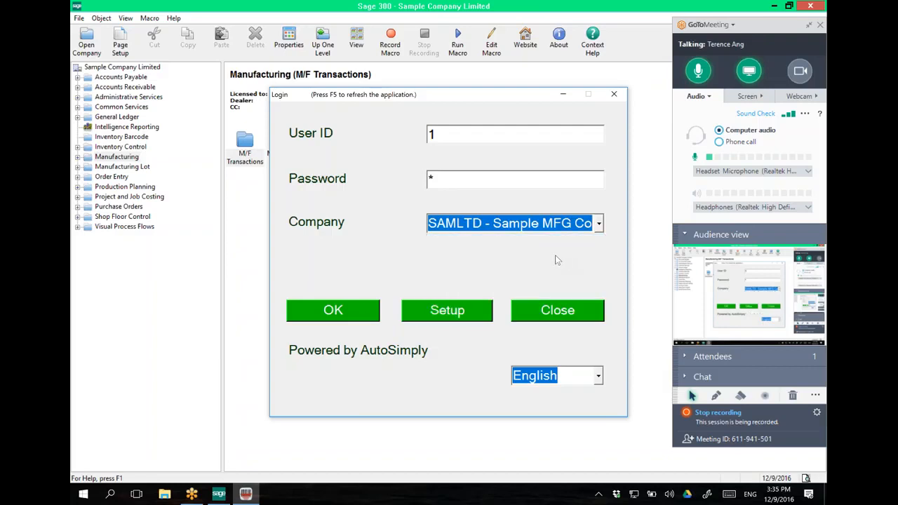
click(598, 377)
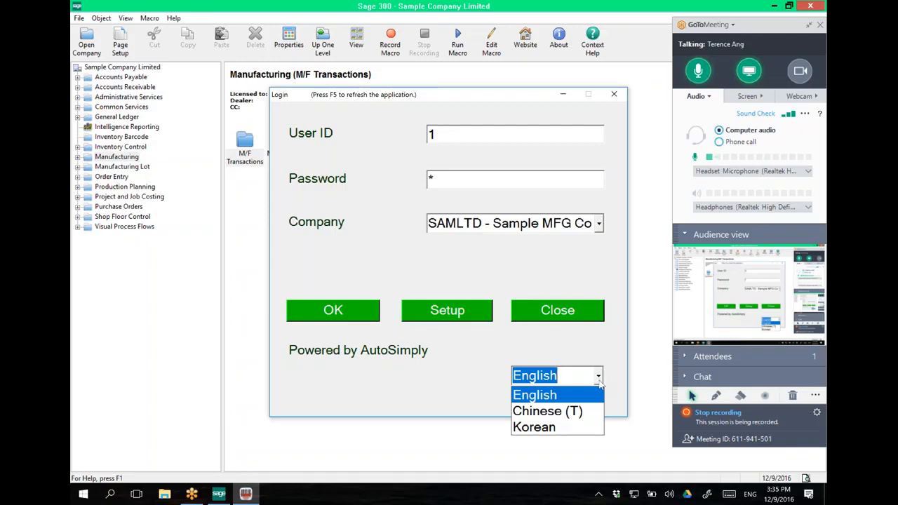
click(574, 411)
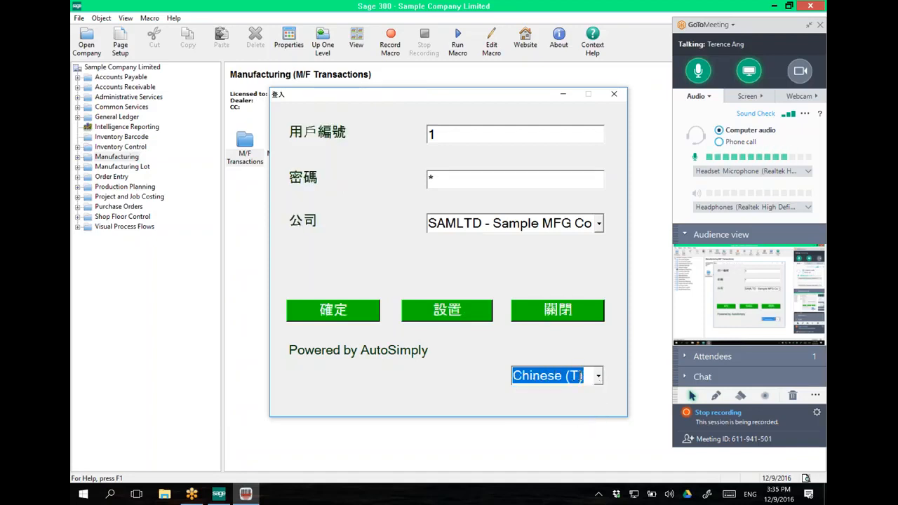
click(561, 376)
click(567, 425)
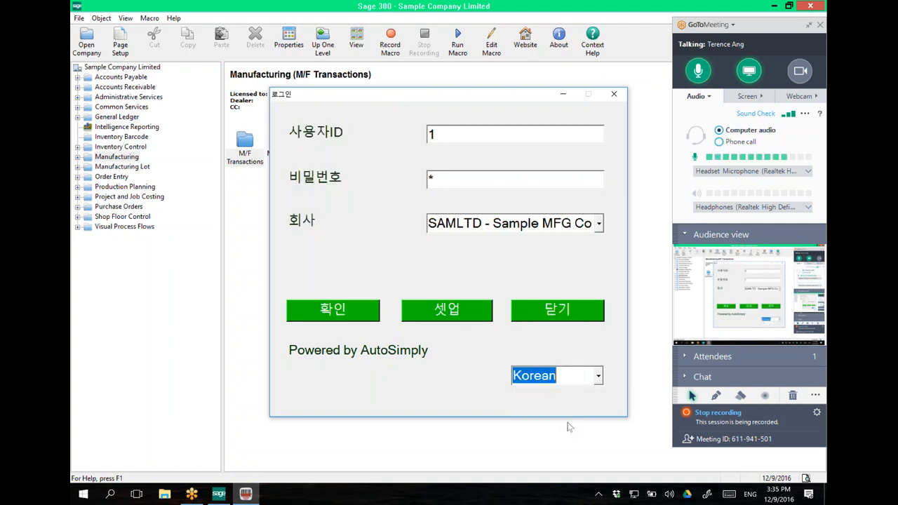
click(600, 379)
click(583, 394)
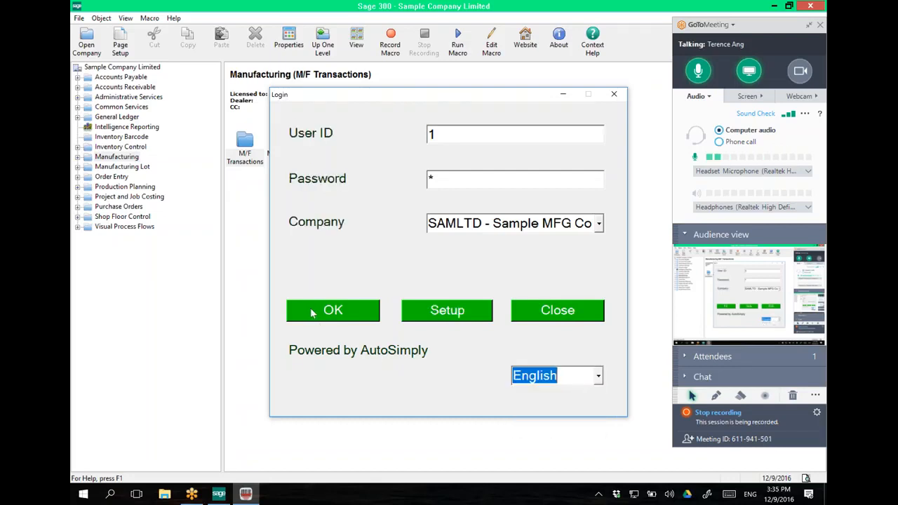
Step: Log in to the barcode system and show the SHOP transactions (S/C Setup, Runtime, Downtime, etc.)
click(312, 313)
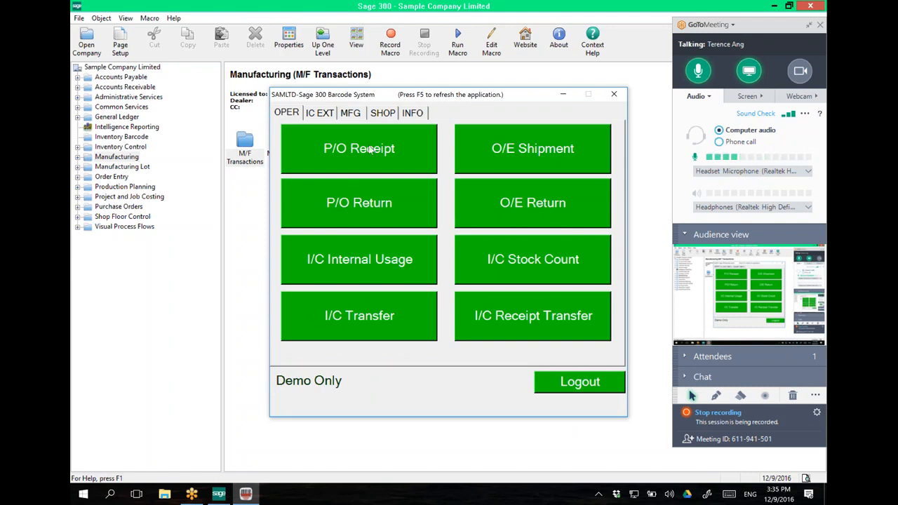
click(383, 113)
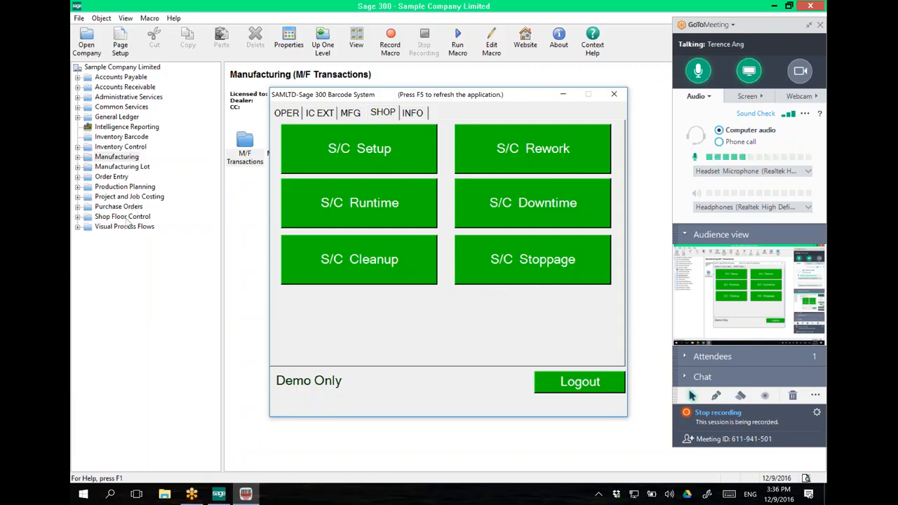
Step: Open Shop Floor Control > S/C Transactions and place Shop Entry beside the barcode window
double_click(122, 217)
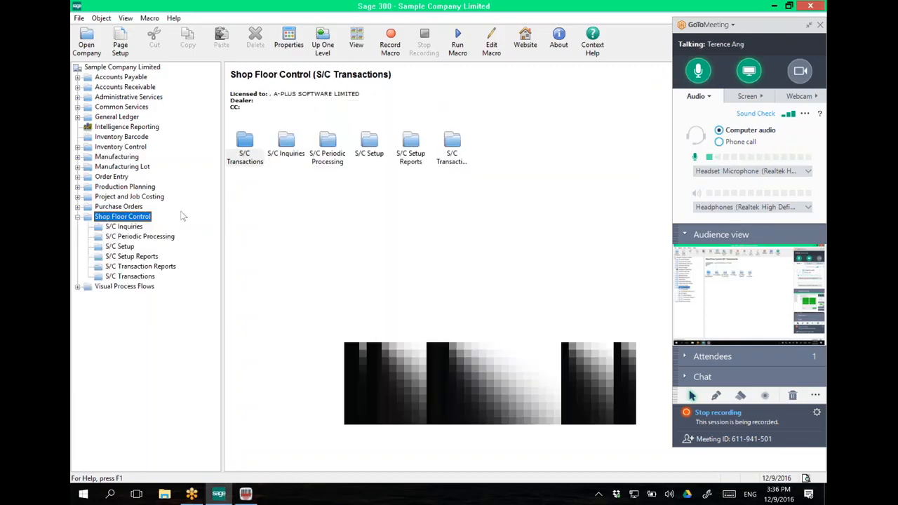
double_click(232, 158)
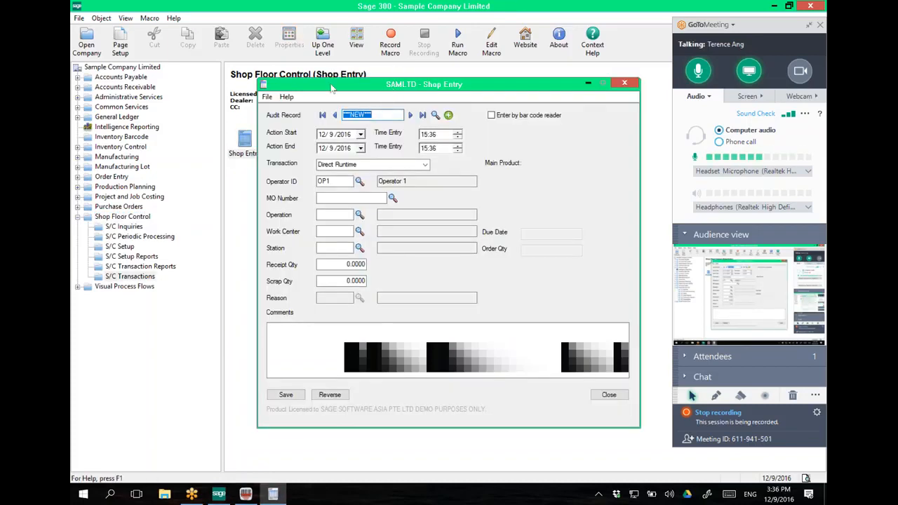
drag(395, 84, 258, 73)
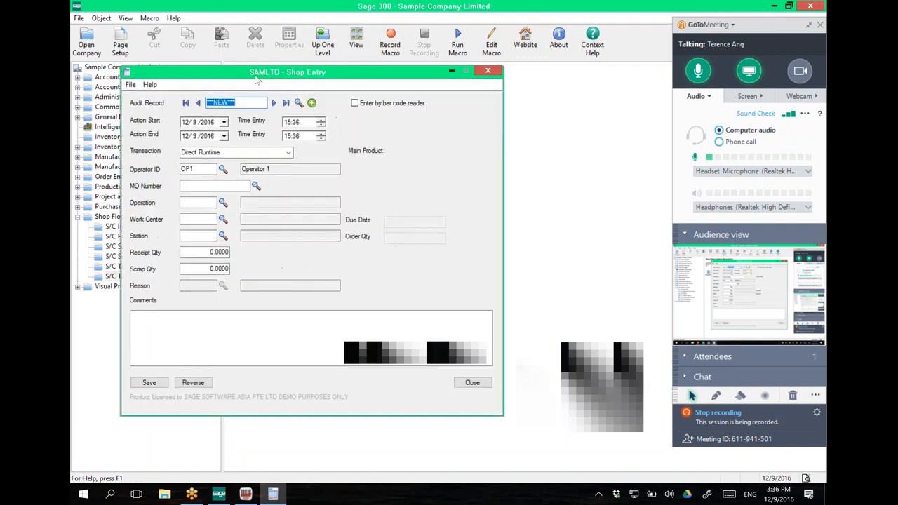
click(246, 494)
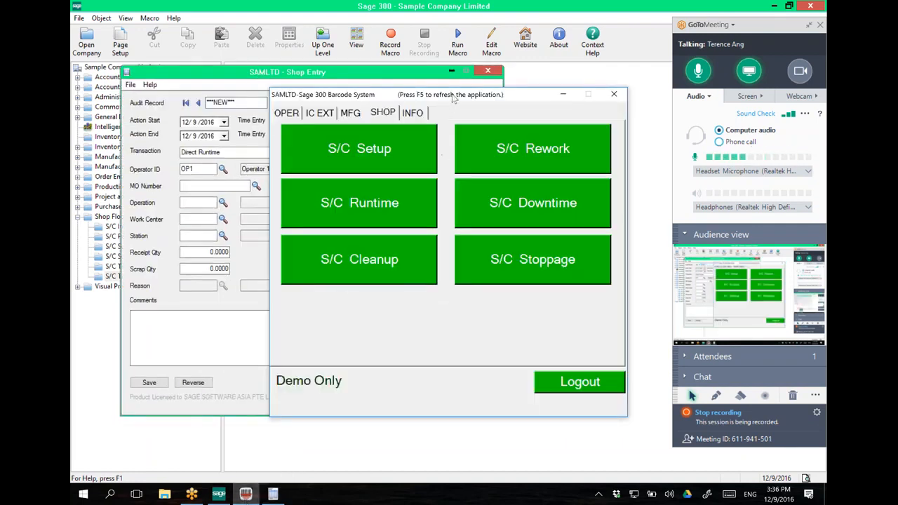
drag(452, 95, 515, 87)
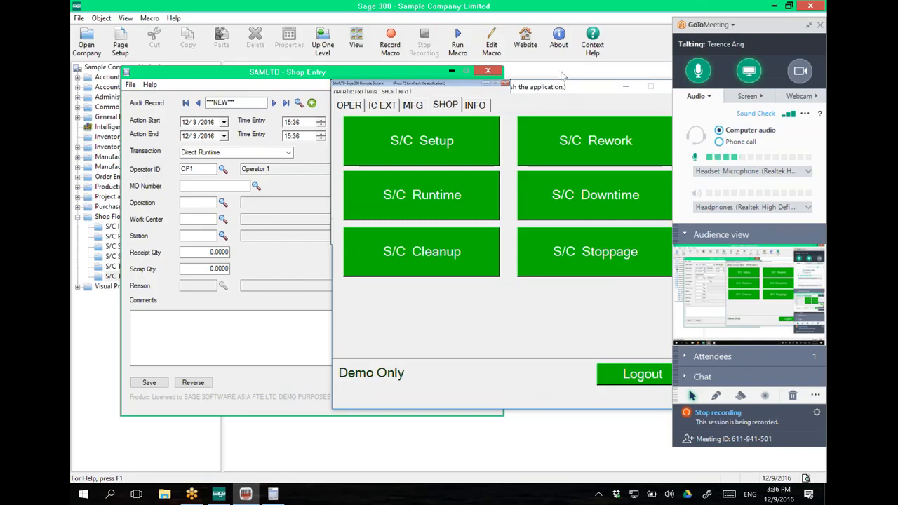
click(562, 75)
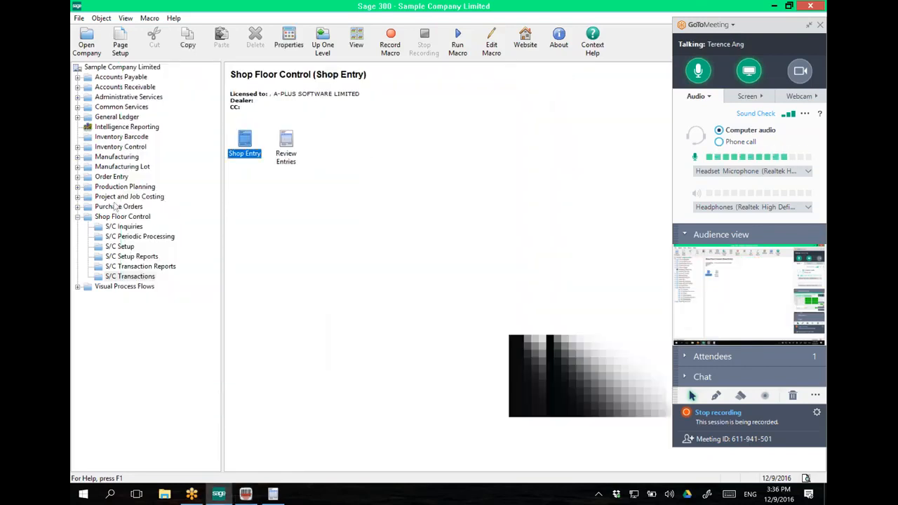
click(122, 137)
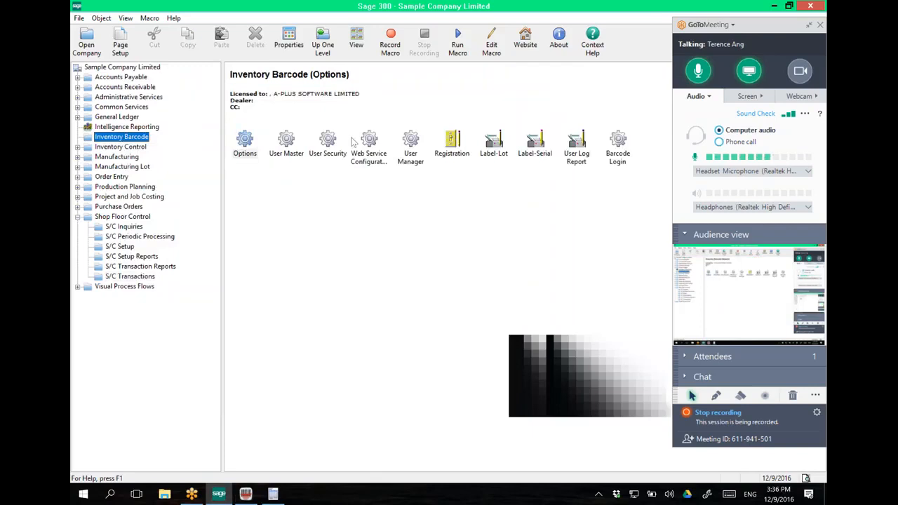
double_click(287, 149)
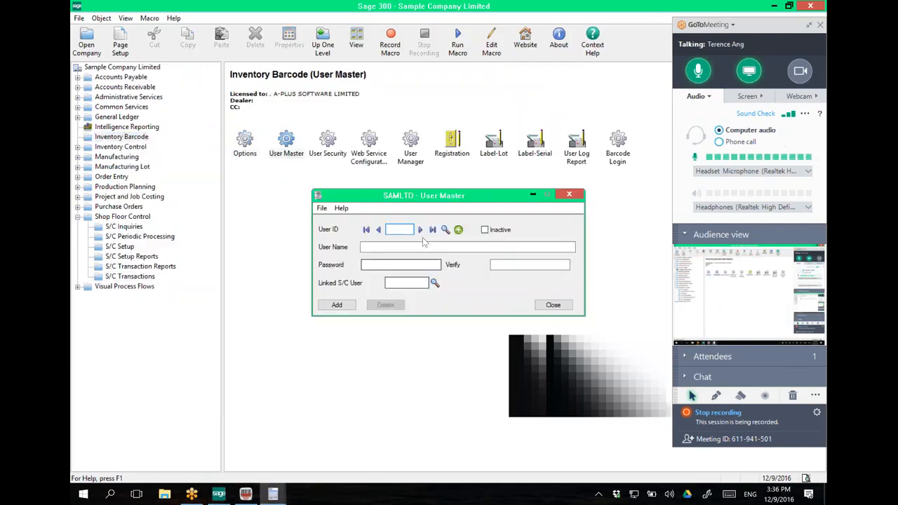
click(419, 229)
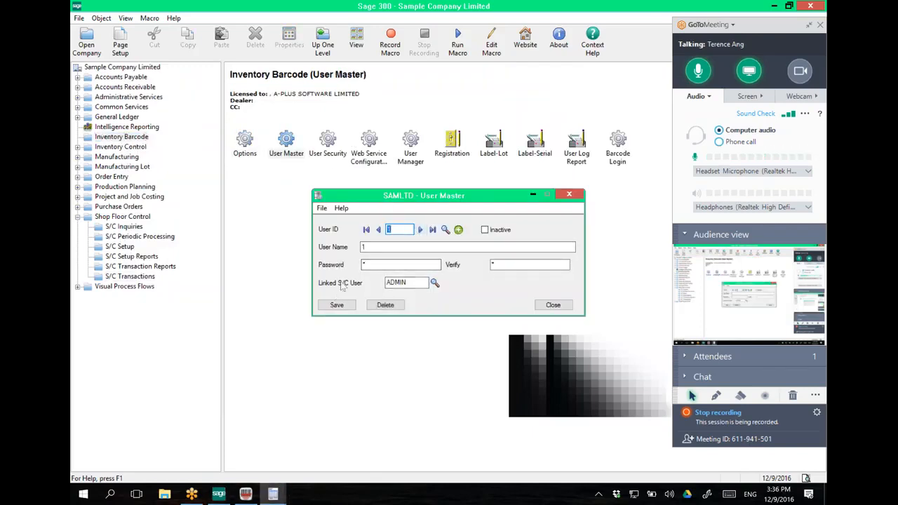
drag(413, 283, 367, 283)
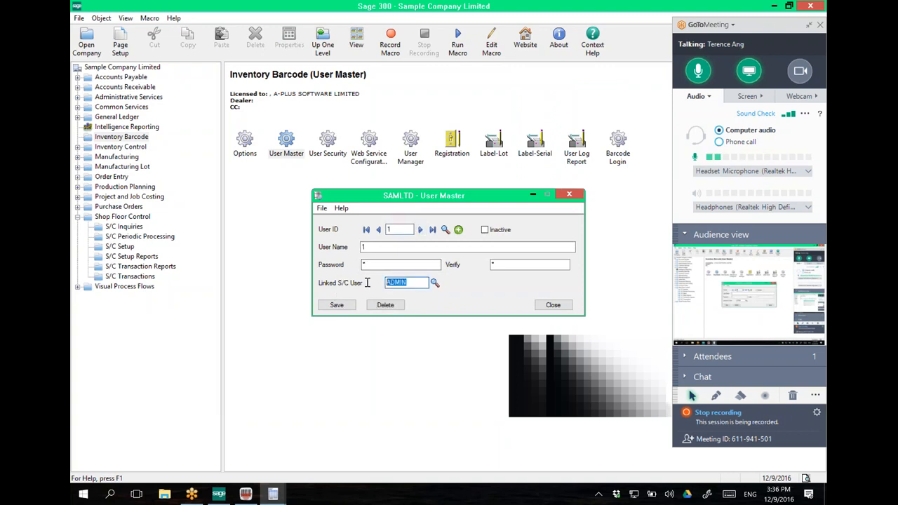
click(366, 229)
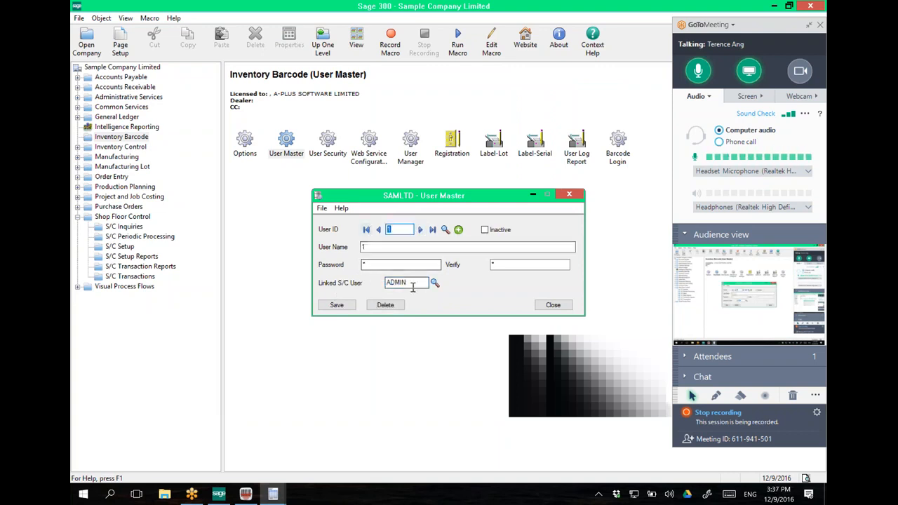
click(395, 282)
double_click(395, 282)
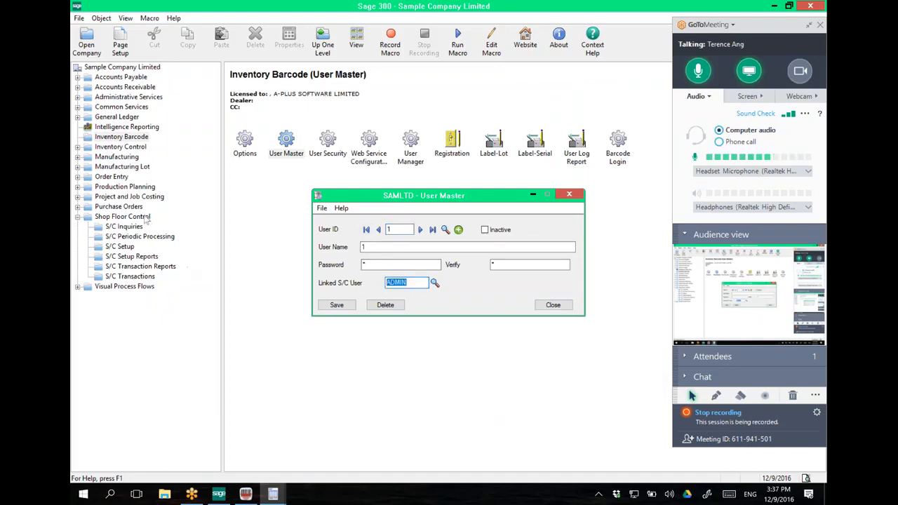
click(146, 218)
Step: Open the S/C Setup User Master and load the ADMIN user record
double_click(253, 160)
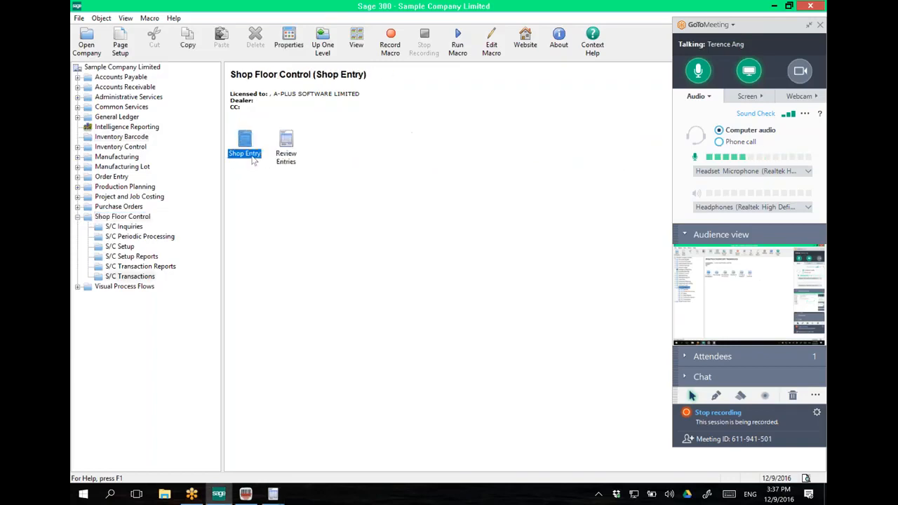
click(125, 219)
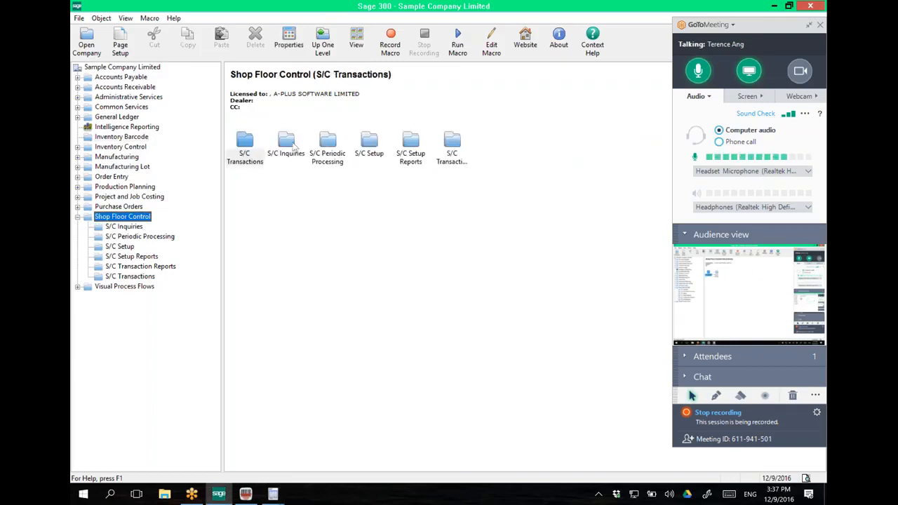
double_click(369, 144)
click(288, 143)
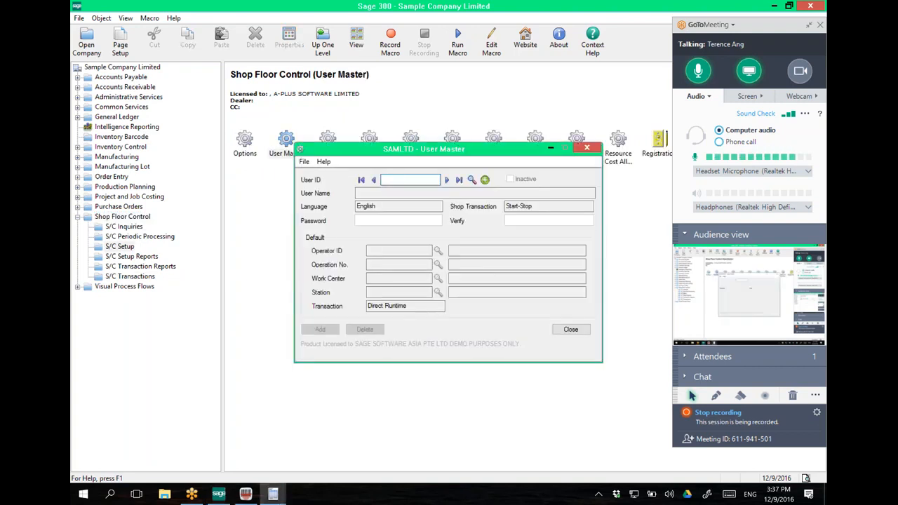
text(ADMIN)
key(Tab)
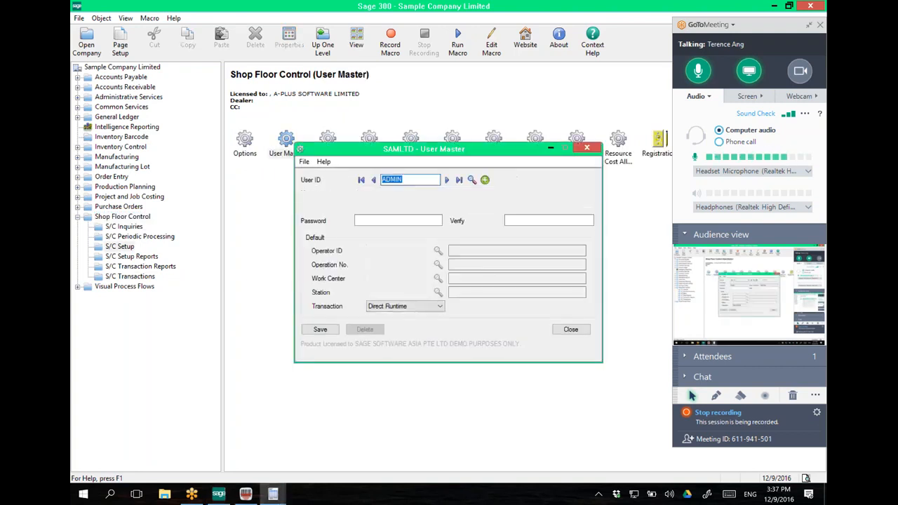
Step: Set ADMIN's defaults to operator OP1, operation 100, work center WC01 and station AS01
click(398, 251)
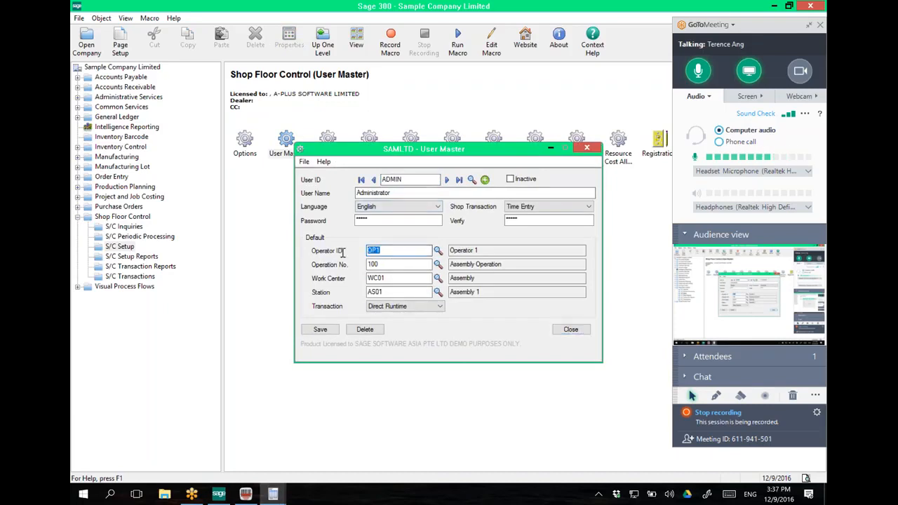
key(Tab)
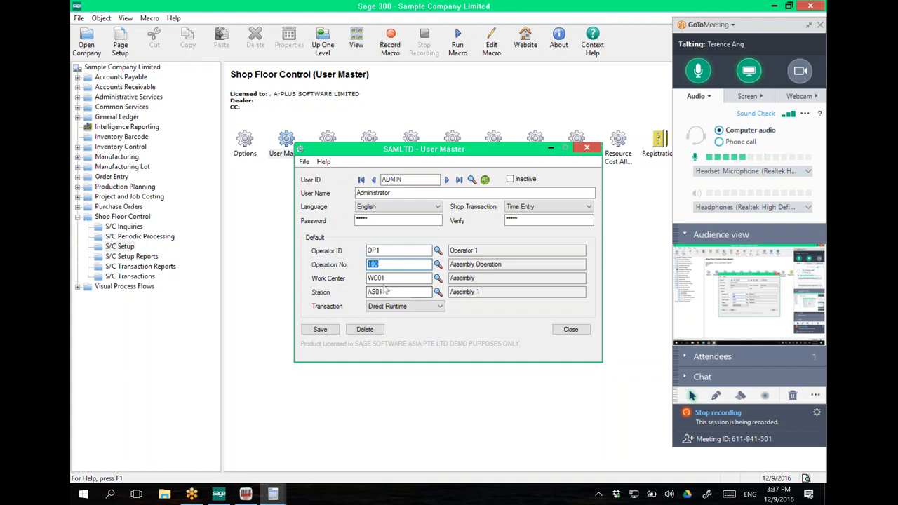
key(Tab)
key(Tab)
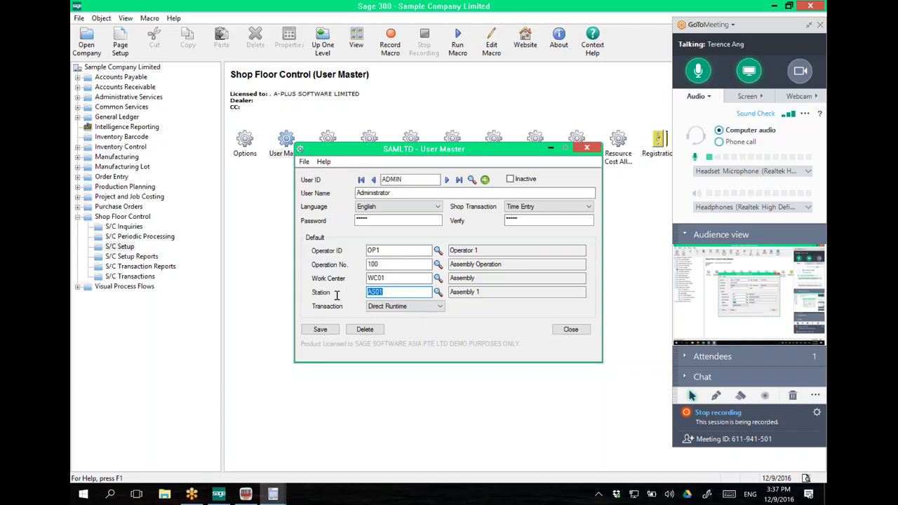
Step: Bring the barcode system into view and start a new S/C Setup record
click(245, 494)
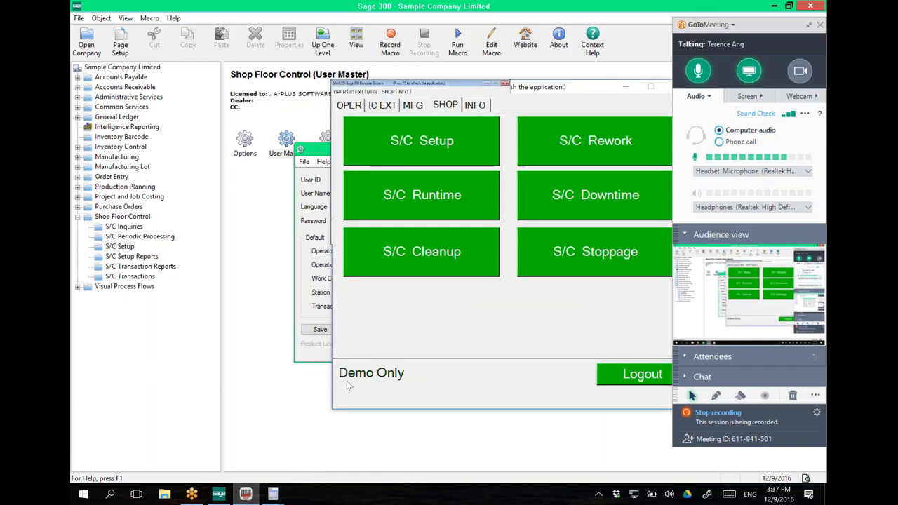
drag(425, 90, 372, 87)
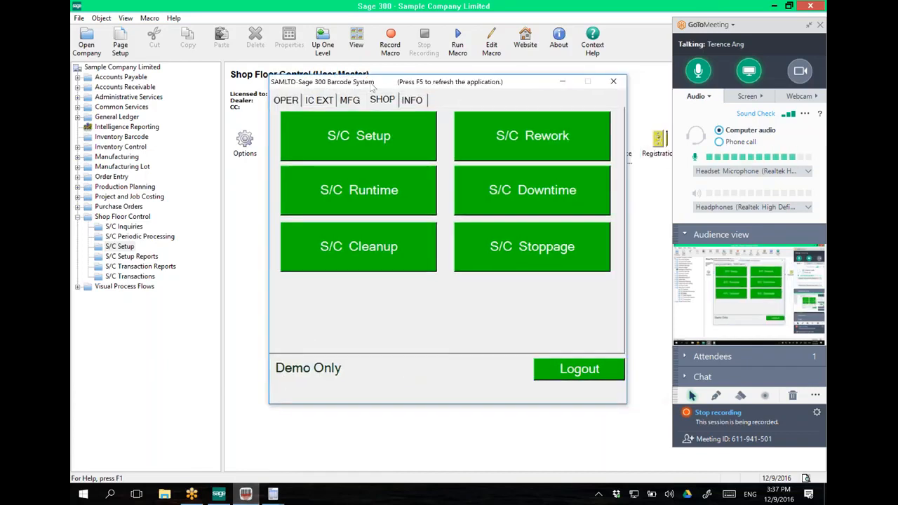
click(370, 139)
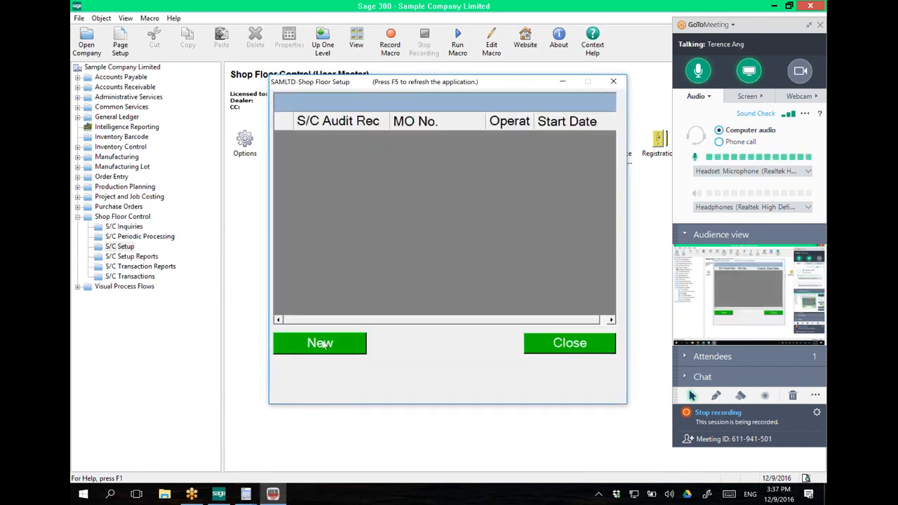
click(320, 344)
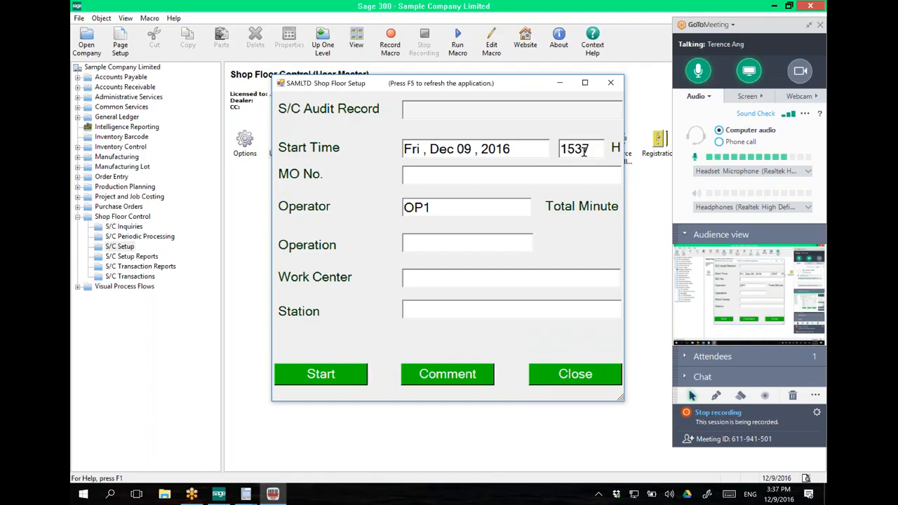
Step: Change the start hour to 1530 and enter MO01, dismissing the nonexistent-MO error
drag(582, 153, 597, 152)
text(0)
click(549, 179)
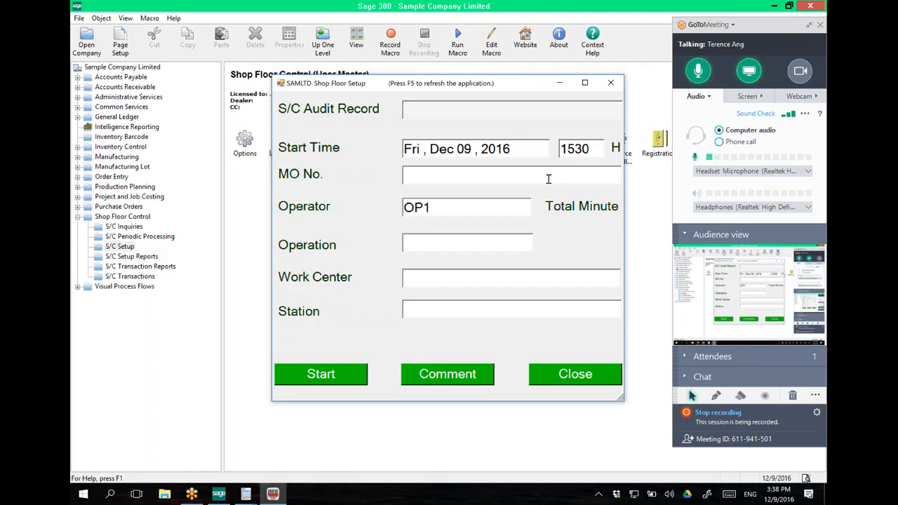
text(MO01)
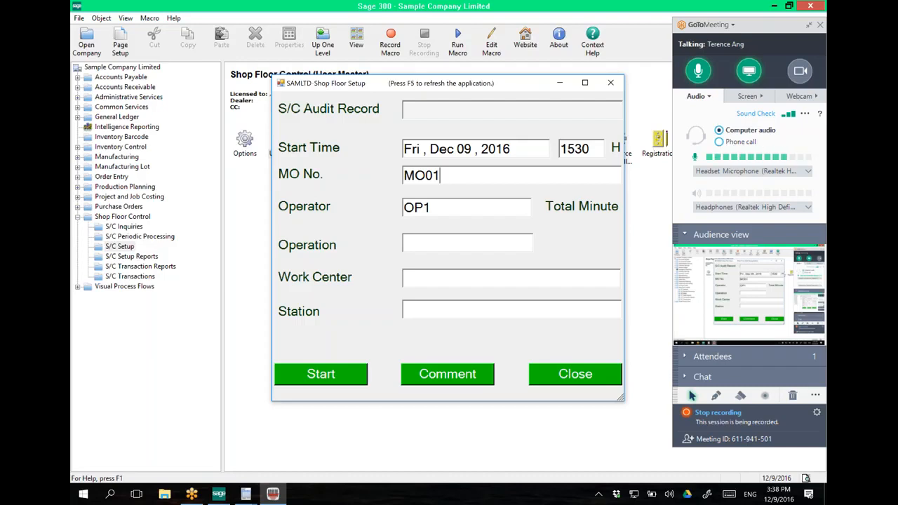
key(Tab)
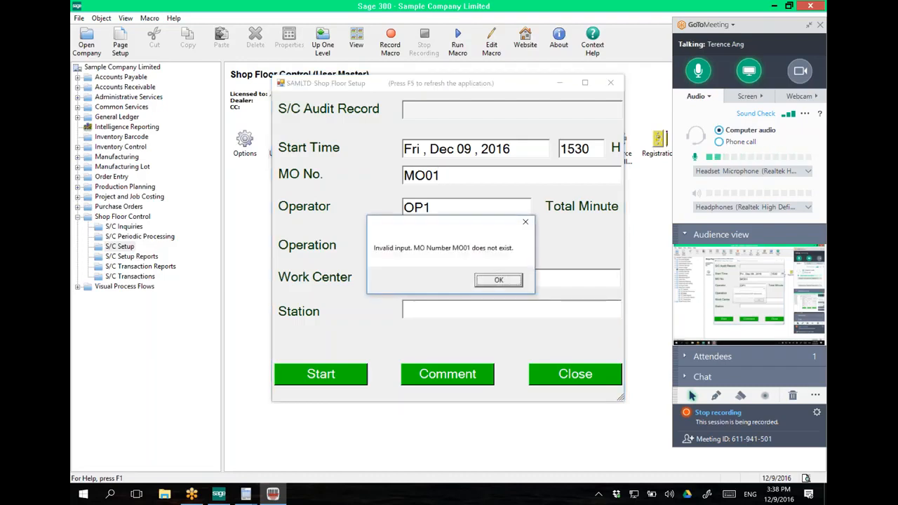
click(495, 280)
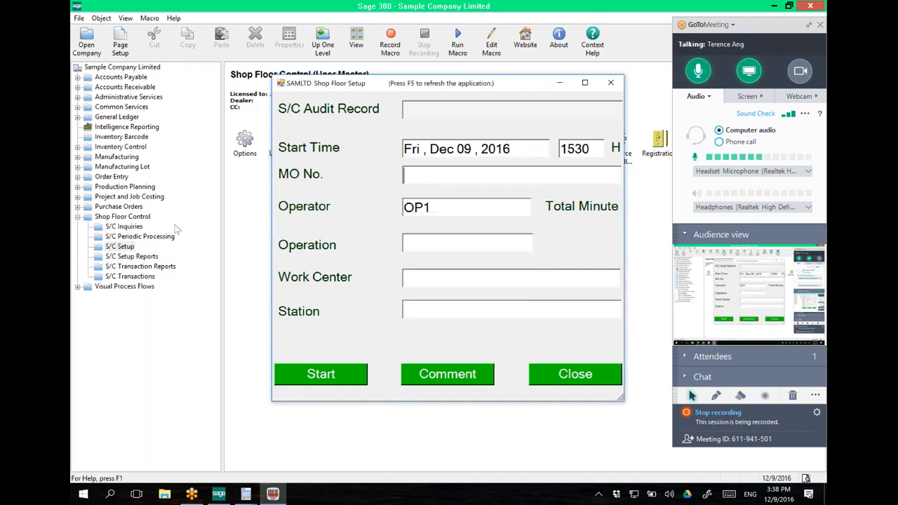
Step: Load released order MO00000003 for FG-003 in Manufacturing Order Entries, then return to Shop Floor Setup
click(123, 158)
click(246, 155)
double_click(245, 151)
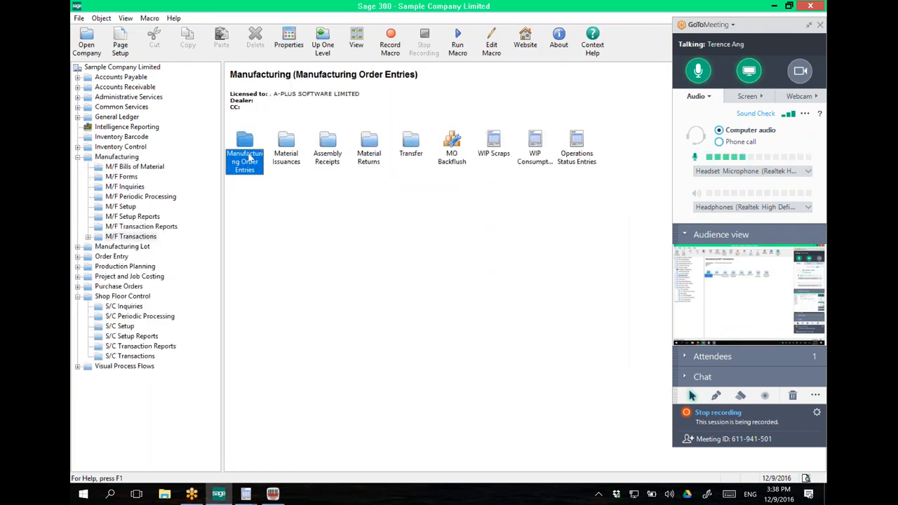
double_click(245, 151)
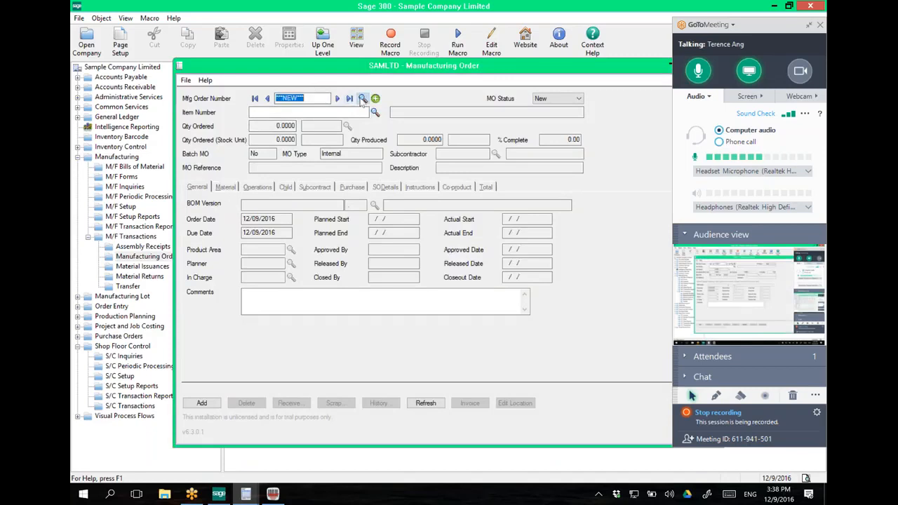
click(362, 98)
double_click(185, 182)
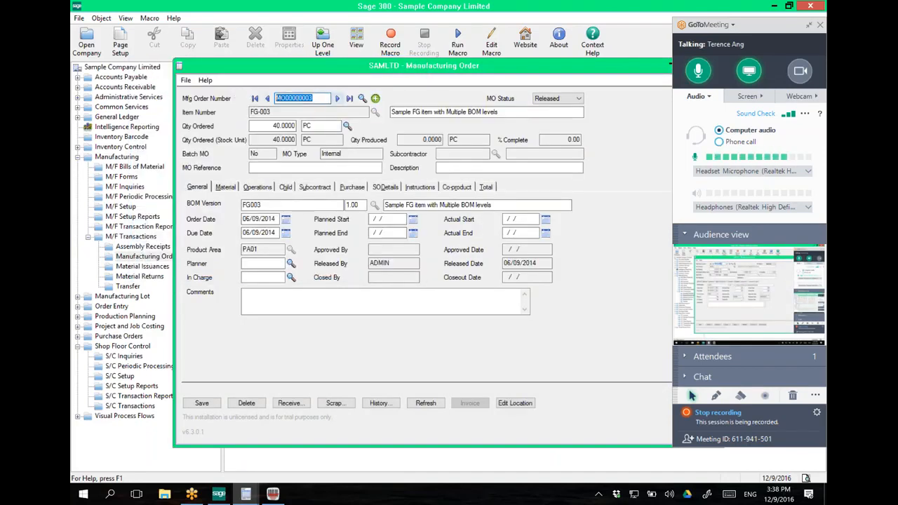
click(273, 494)
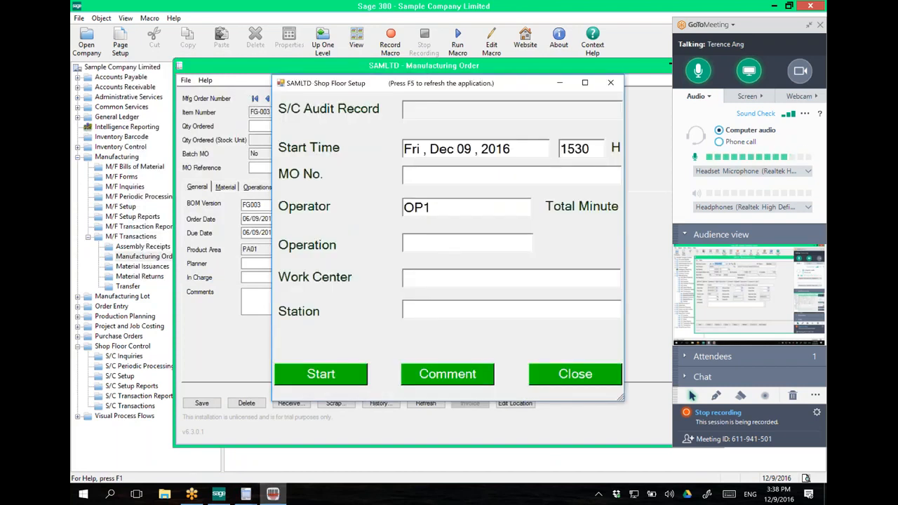
Step: Paste MO00000003 and set operator OP2, operation 200, work center WC02, station PK01
click(449, 177)
text(MO00000003)
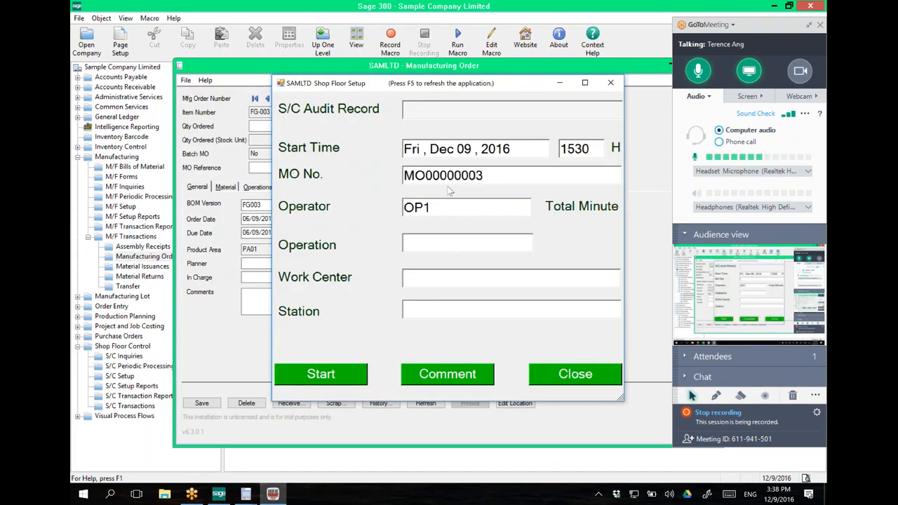
key(Tab)
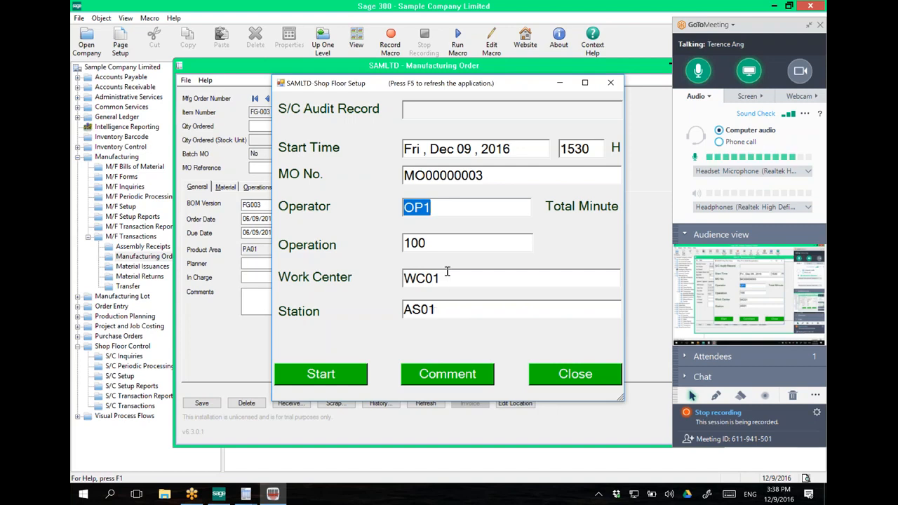
text(OP)
key(Tab)
text(200)
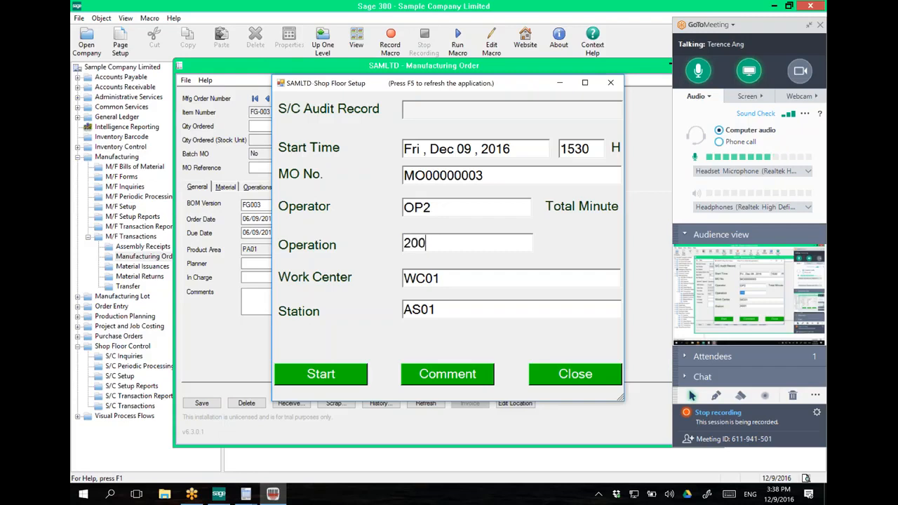
key(Tab)
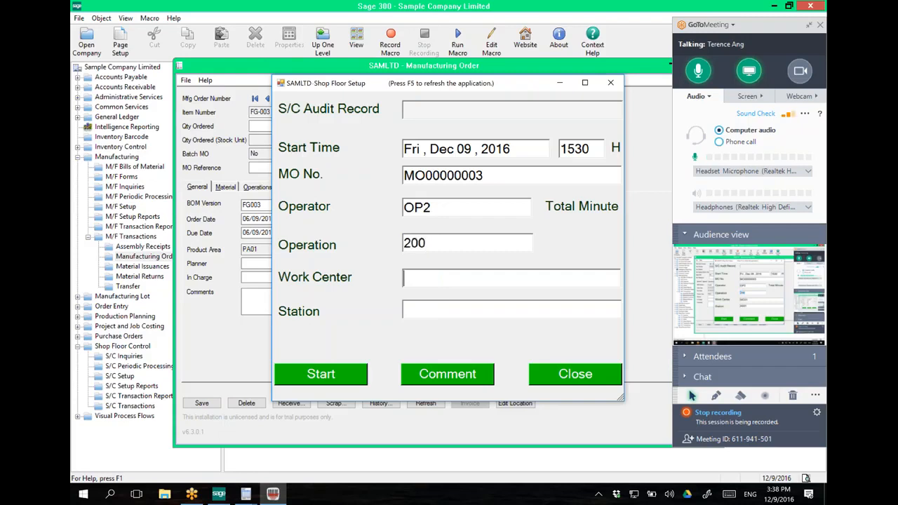
text(WC02)
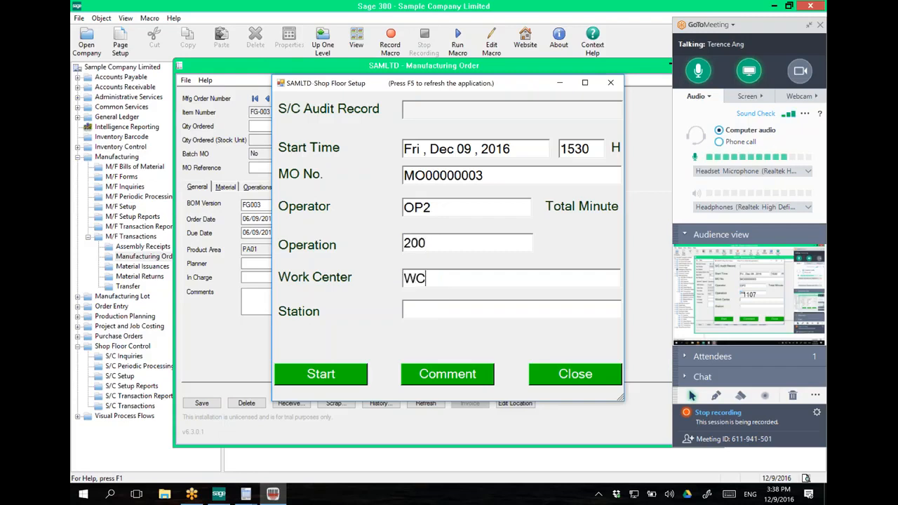
key(Tab)
text(PK01)
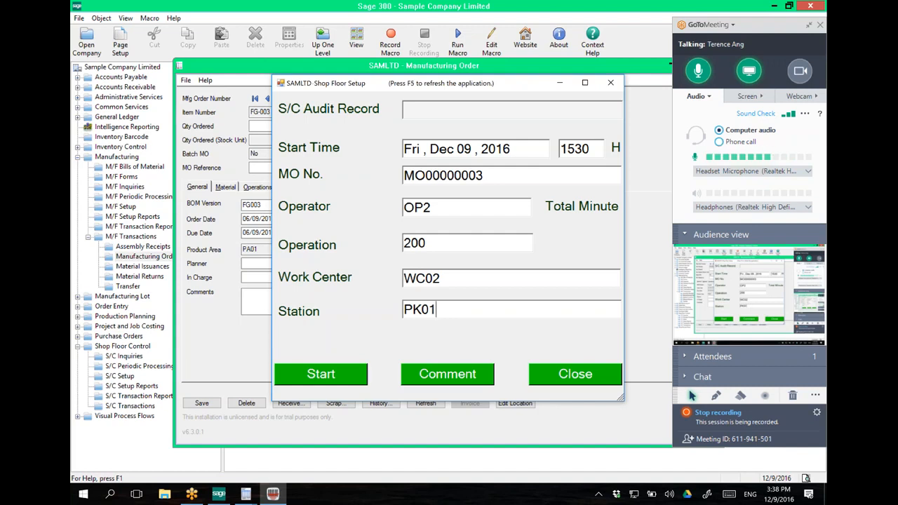
click(453, 375)
Step: Add the comment 'testing' and start the setup timer for MO00000003
text(testing)
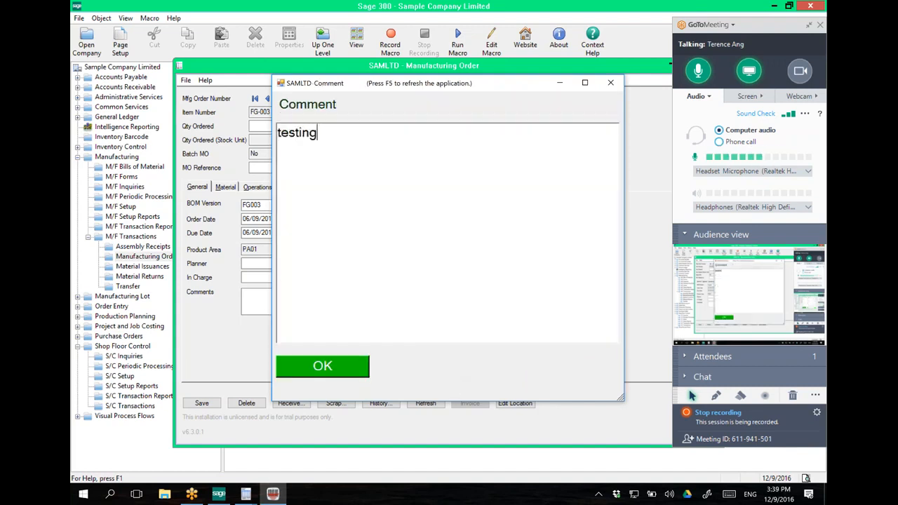
click(349, 370)
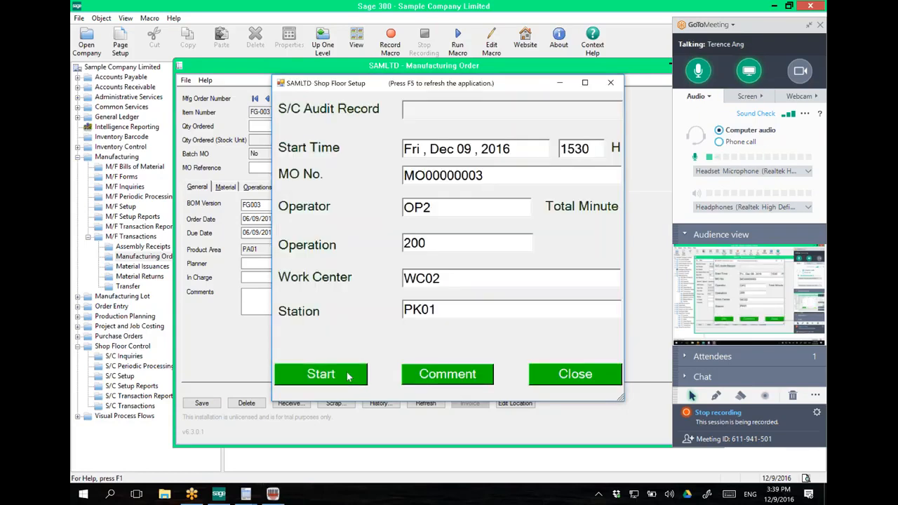
click(348, 375)
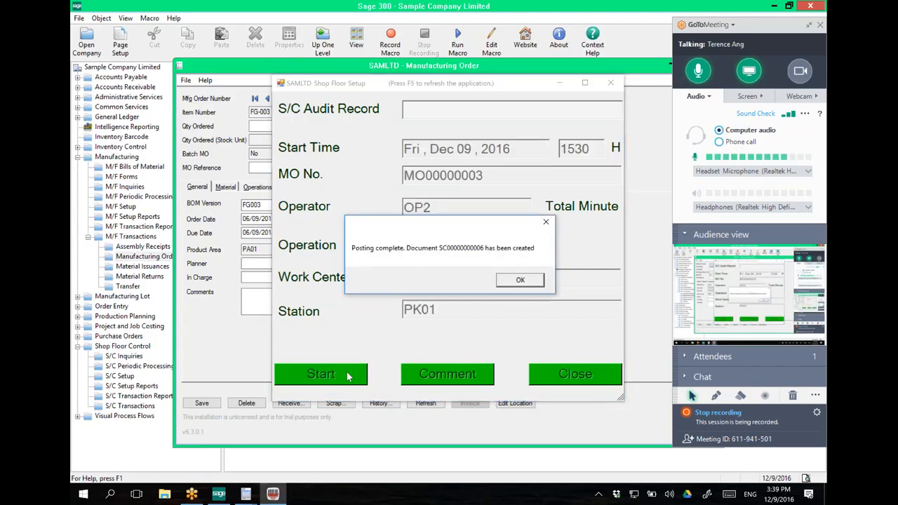
click(520, 281)
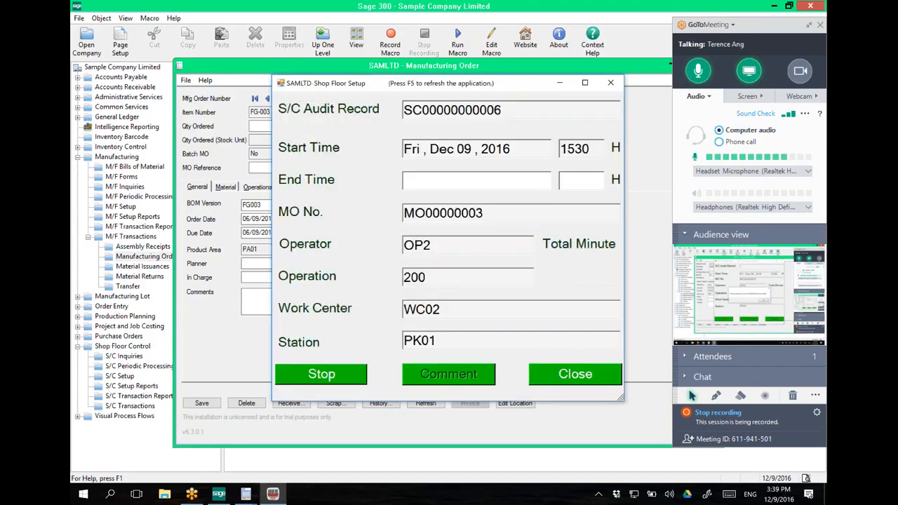
click(346, 374)
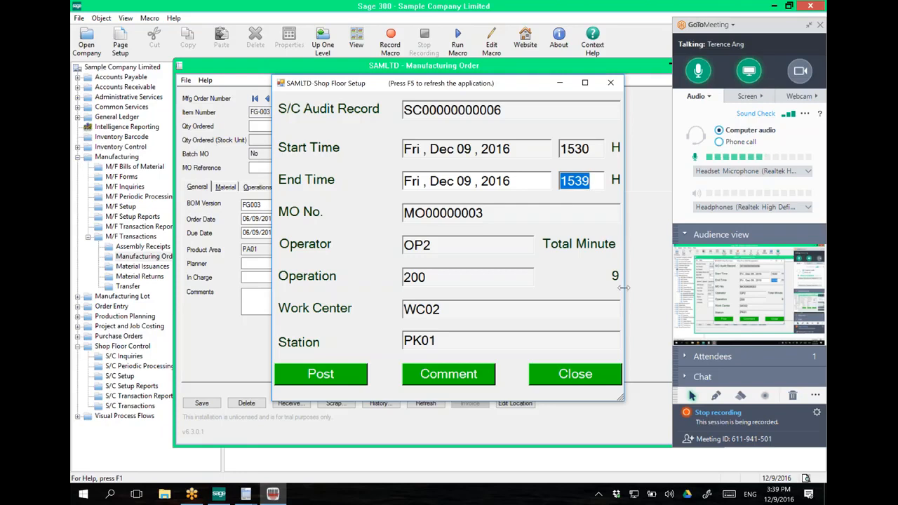
click(344, 382)
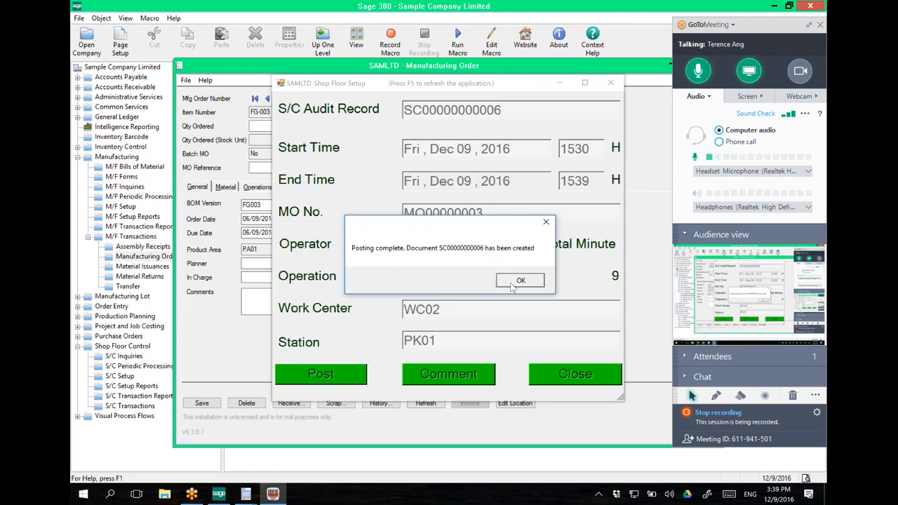
click(516, 282)
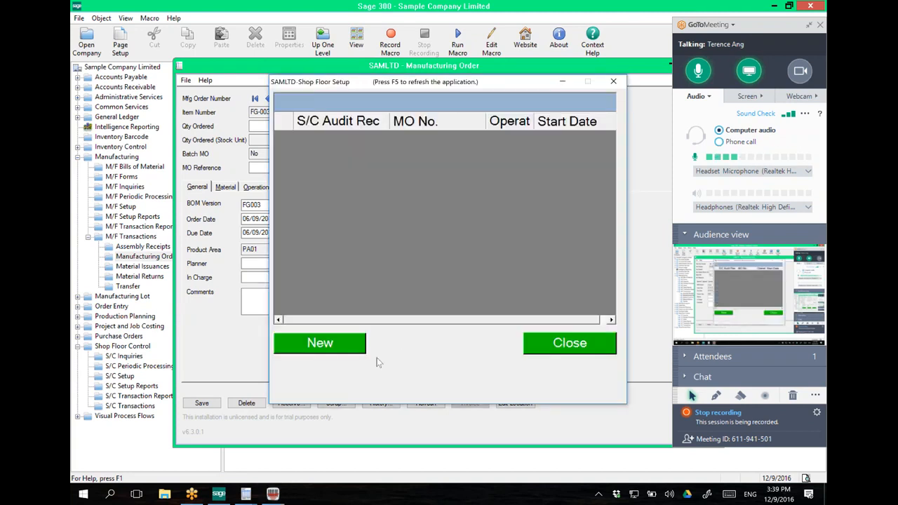
Step: Close the setup screen and start a new S/C Runtime entry
click(529, 342)
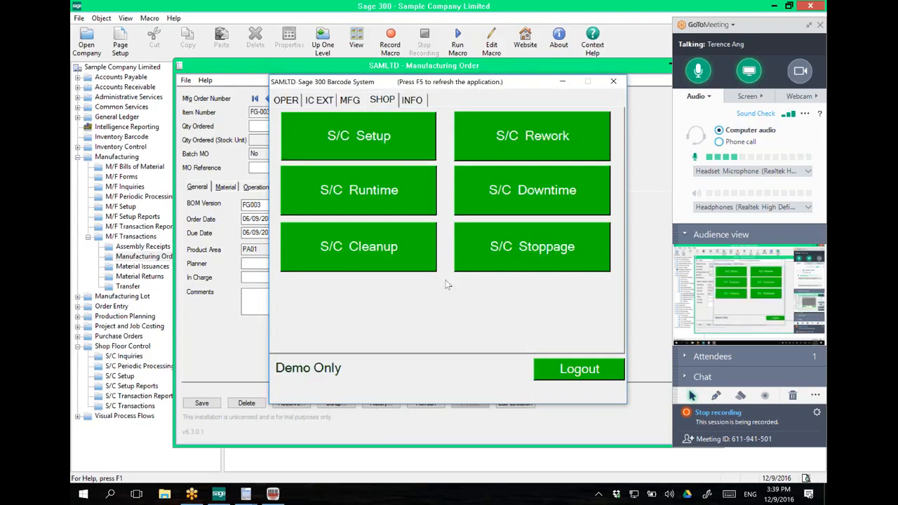
click(388, 199)
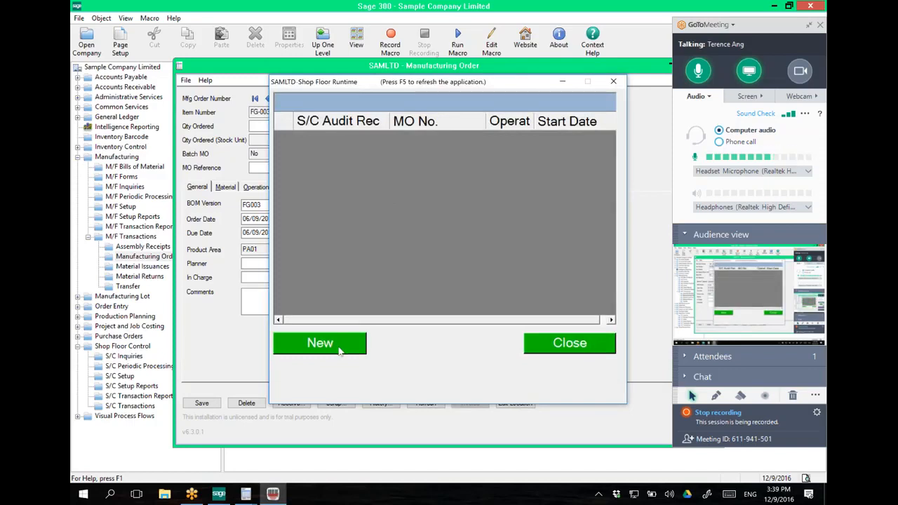
click(339, 350)
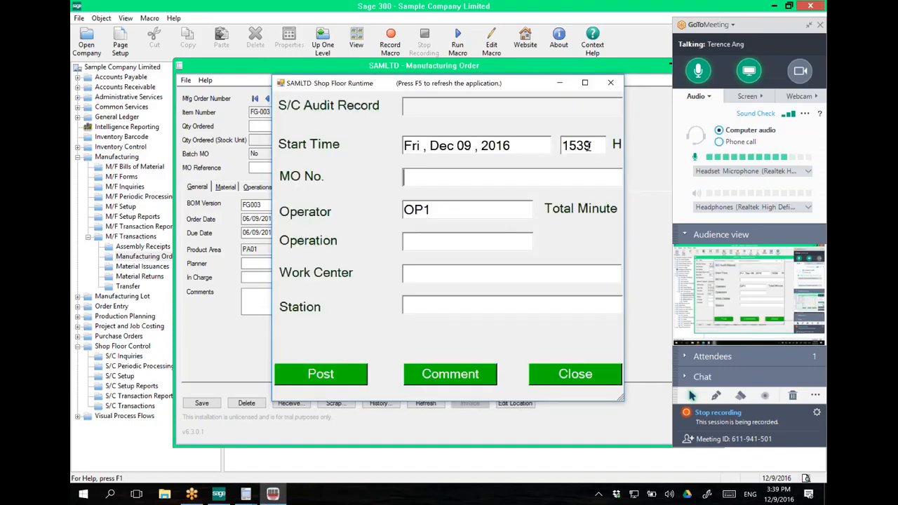
drag(599, 147, 587, 146)
text(5)
key(Tab)
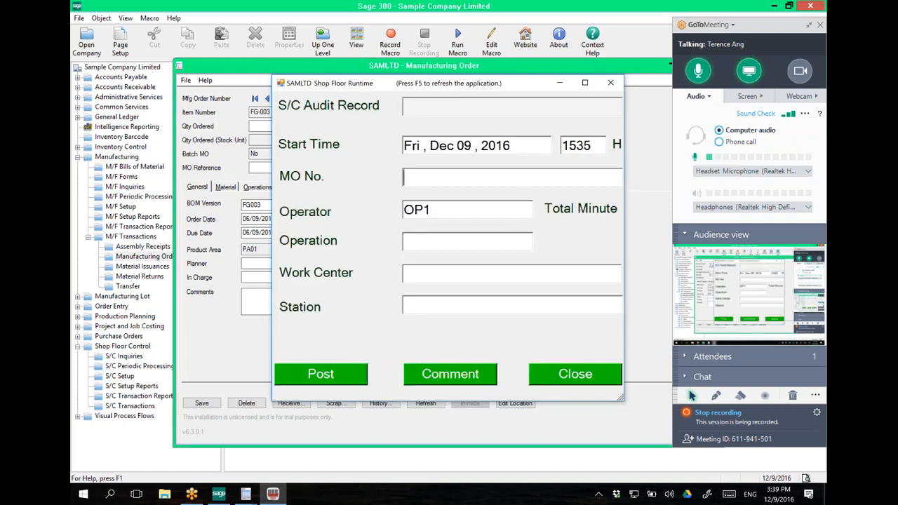
text(MO00000003)
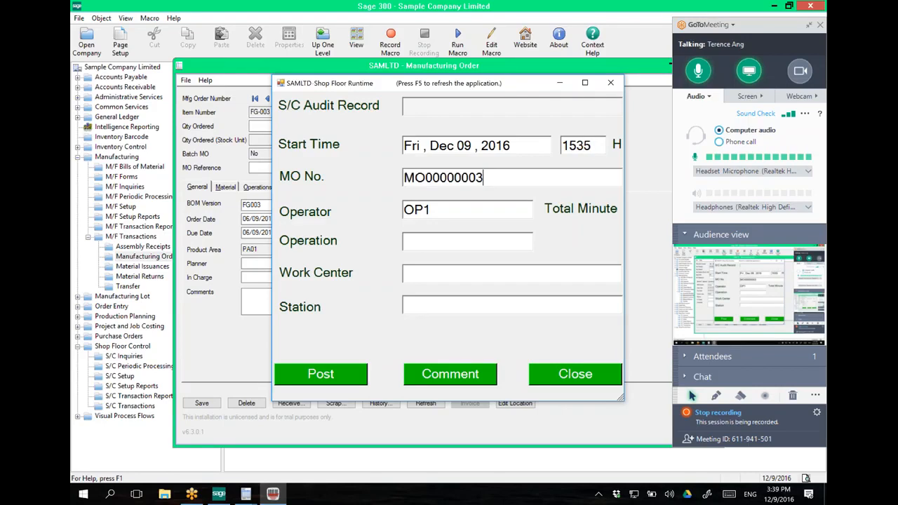
key(Tab)
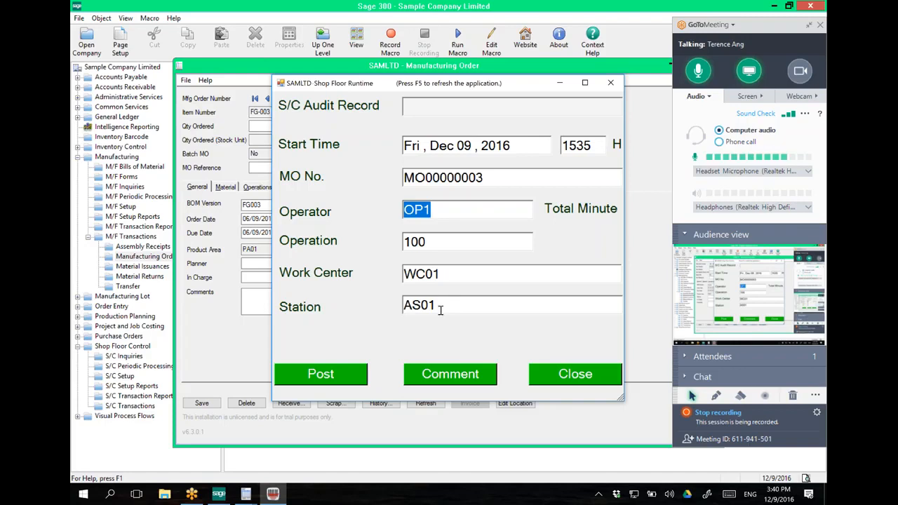
click(348, 381)
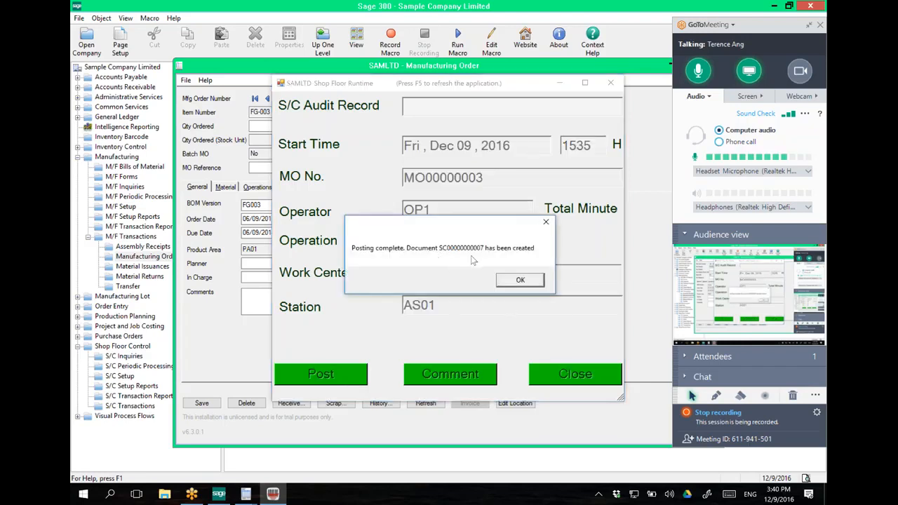
click(519, 281)
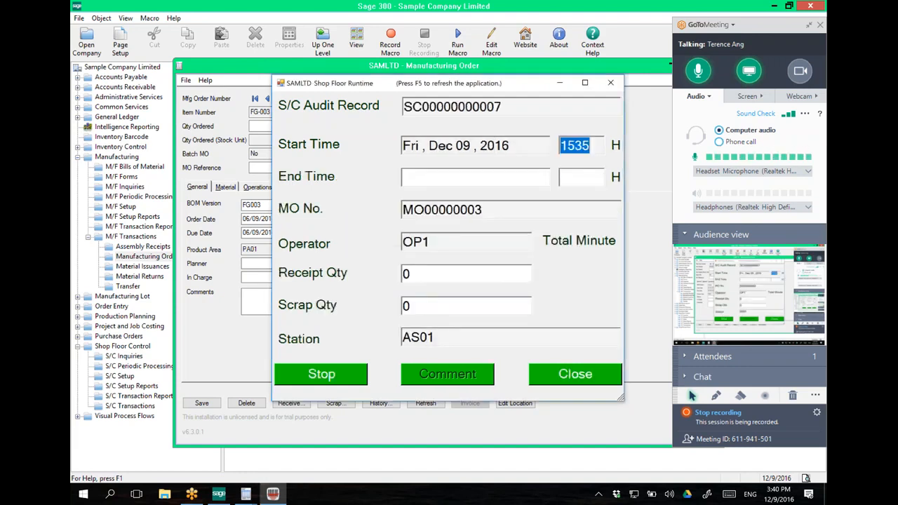
Step: Stop the runtime at 1540, enter receipt quantity 3, and post the record
click(353, 380)
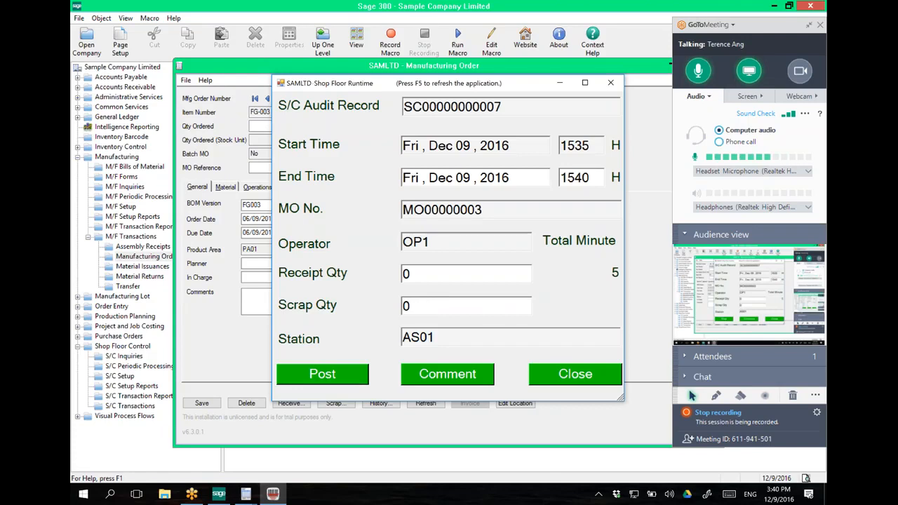
click(429, 277)
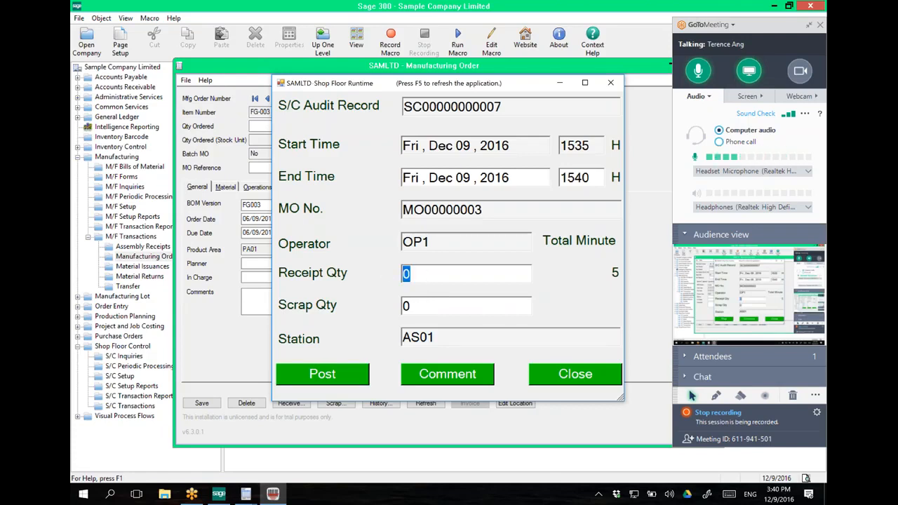
text(3)
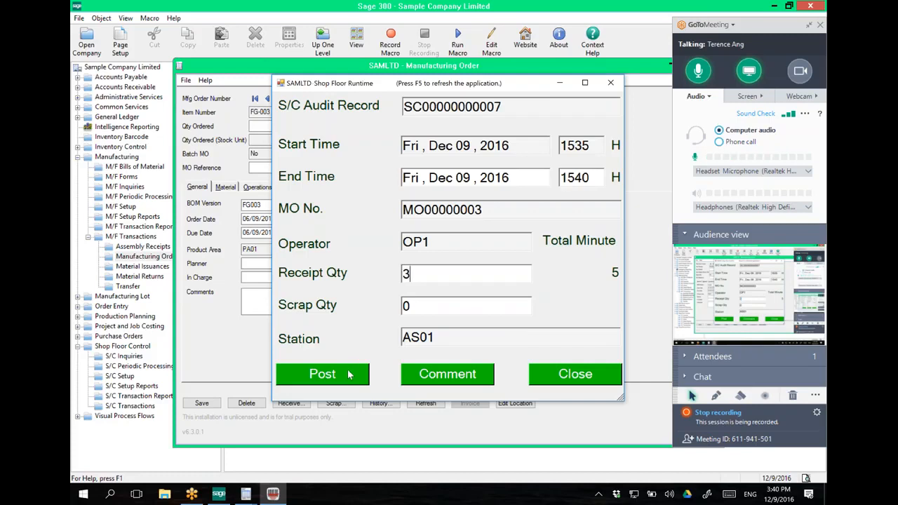
click(322, 373)
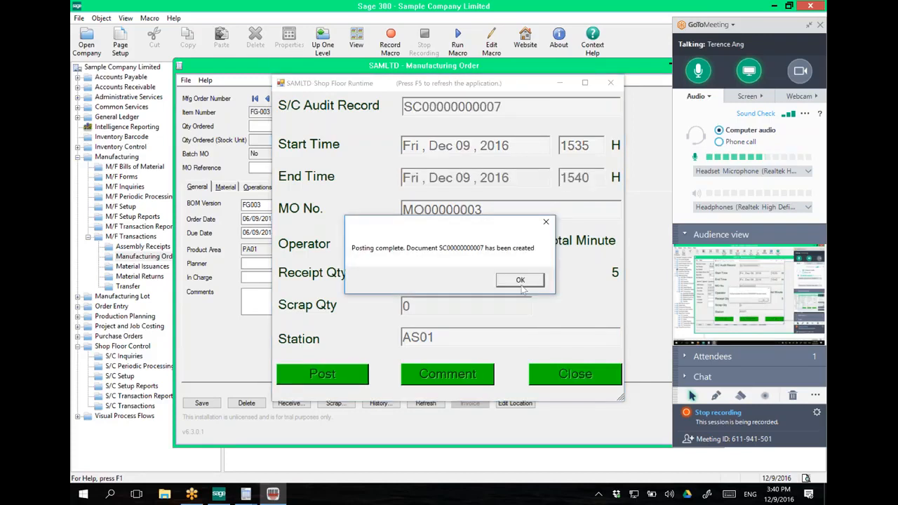
click(521, 282)
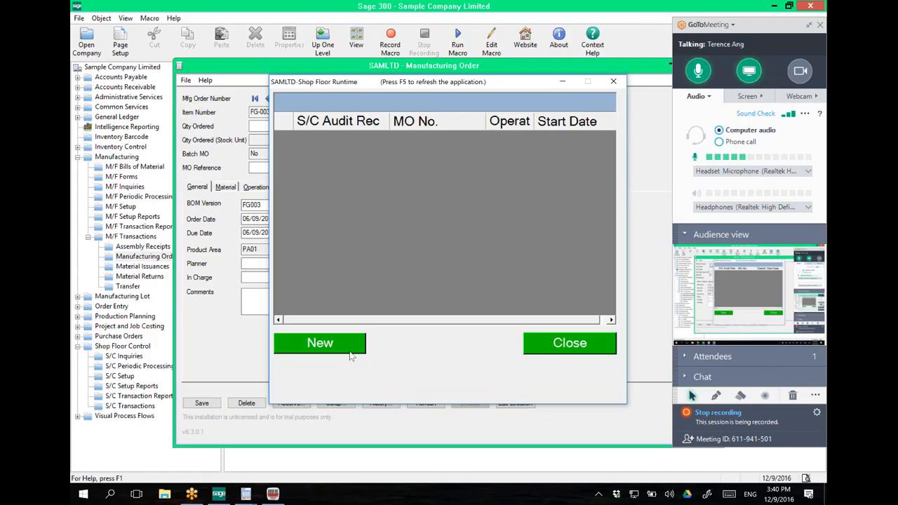
click(350, 352)
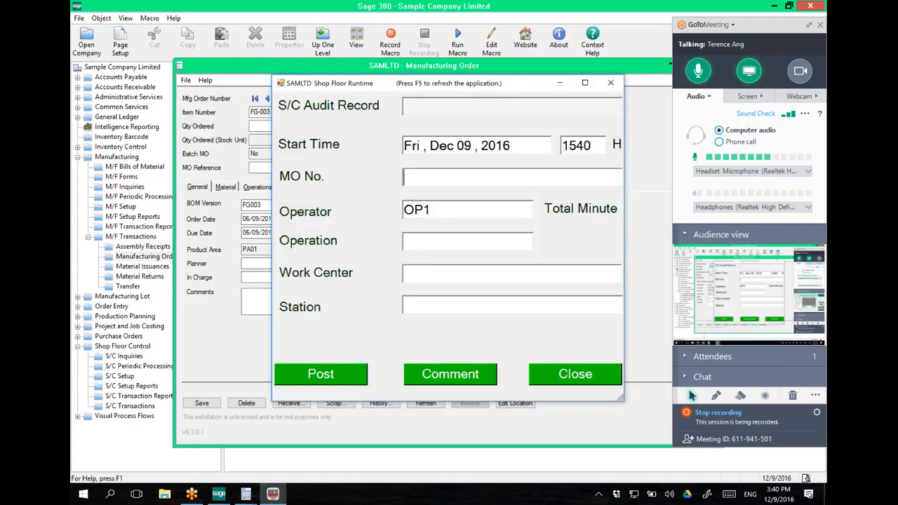
drag(590, 146, 578, 146)
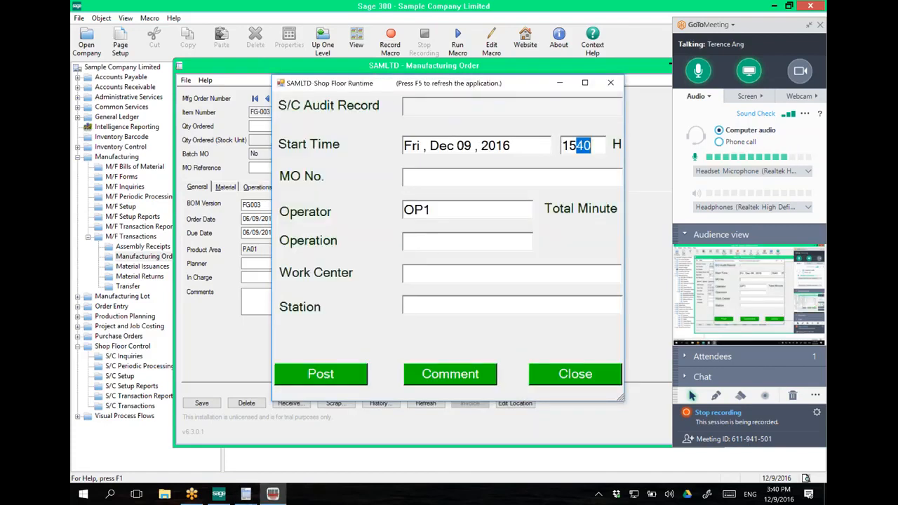
text(31)
text(MO00000003)
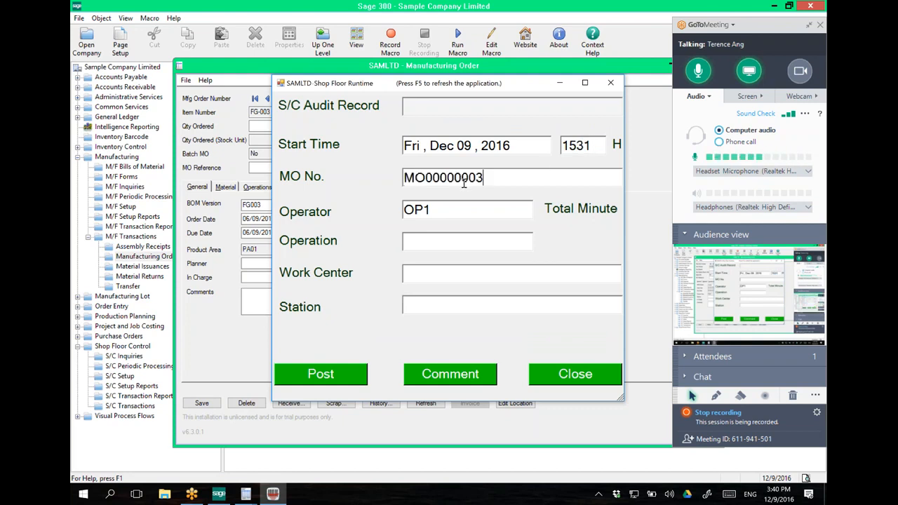
key(Tab)
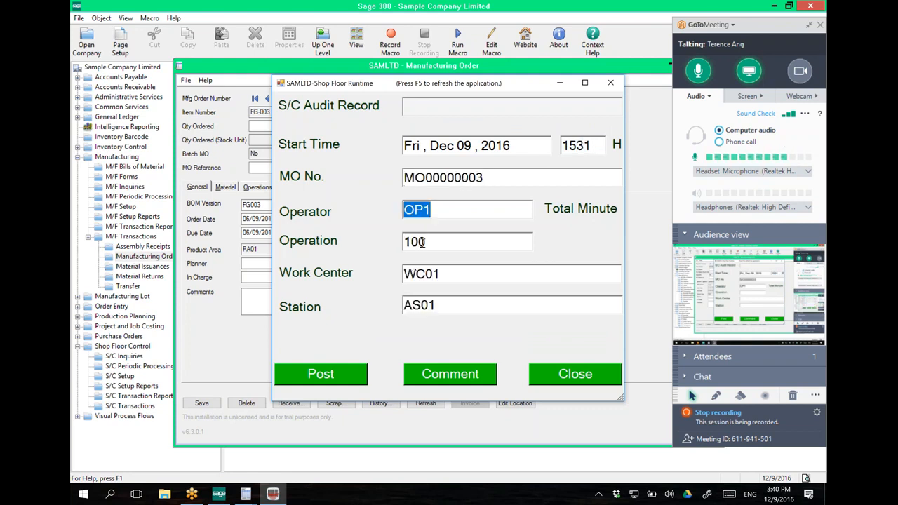
click(337, 380)
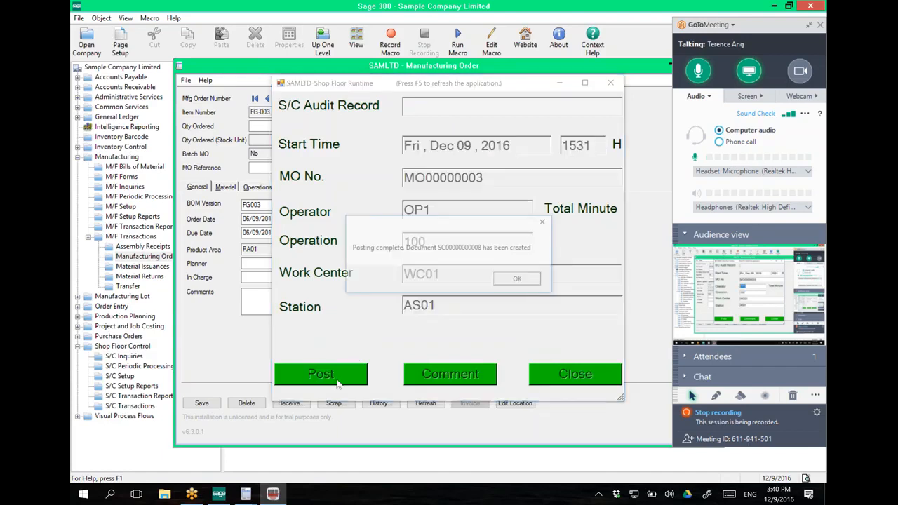
click(539, 279)
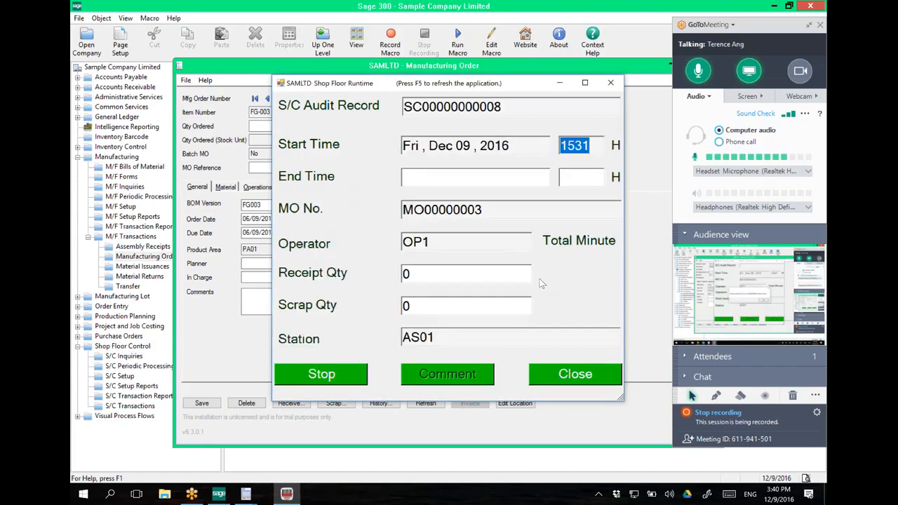
click(574, 374)
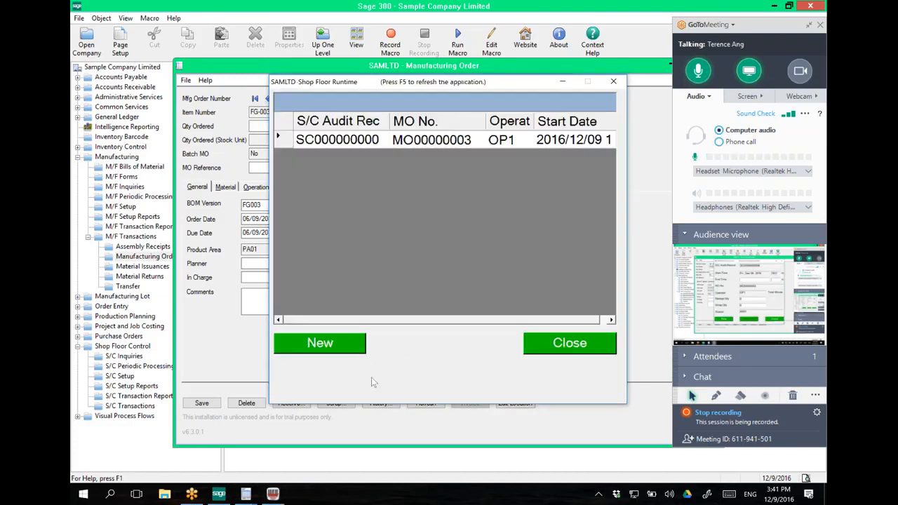
click(345, 347)
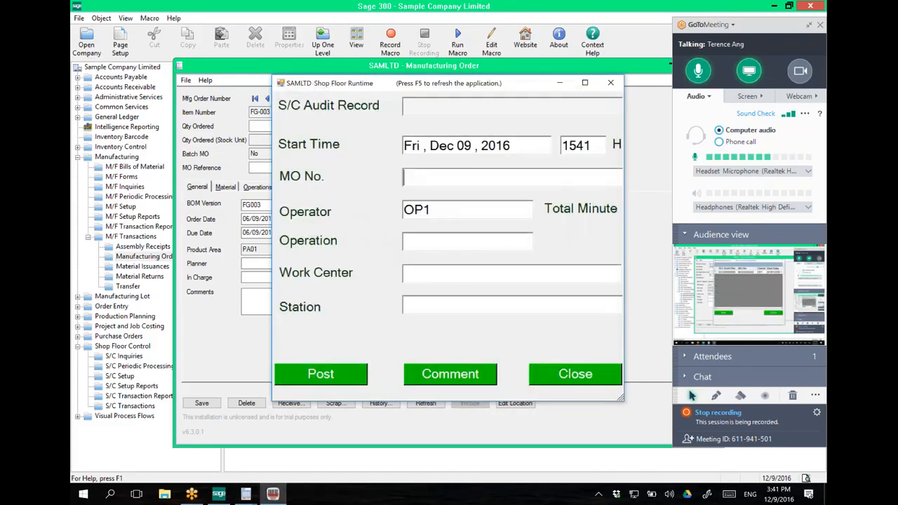
drag(576, 145, 592, 145)
text(38)
click(404, 177)
text(MO00000003)
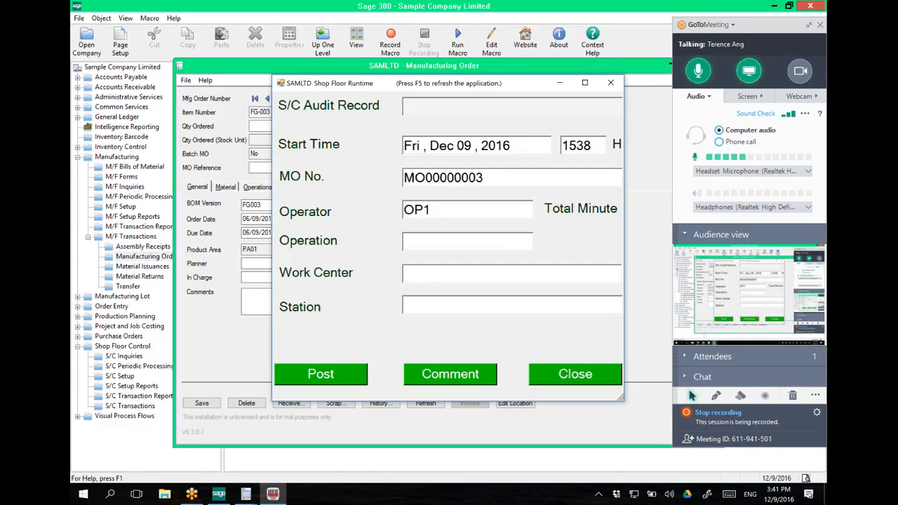
key(Return)
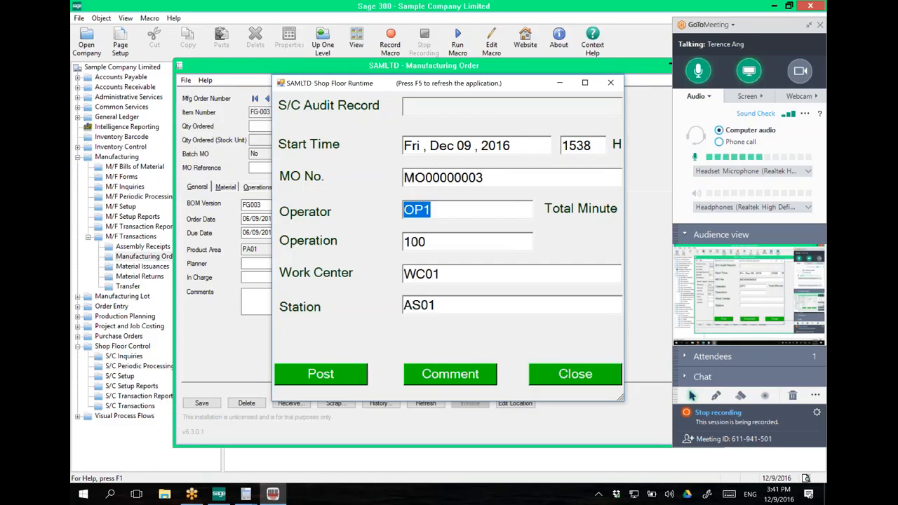
click(343, 377)
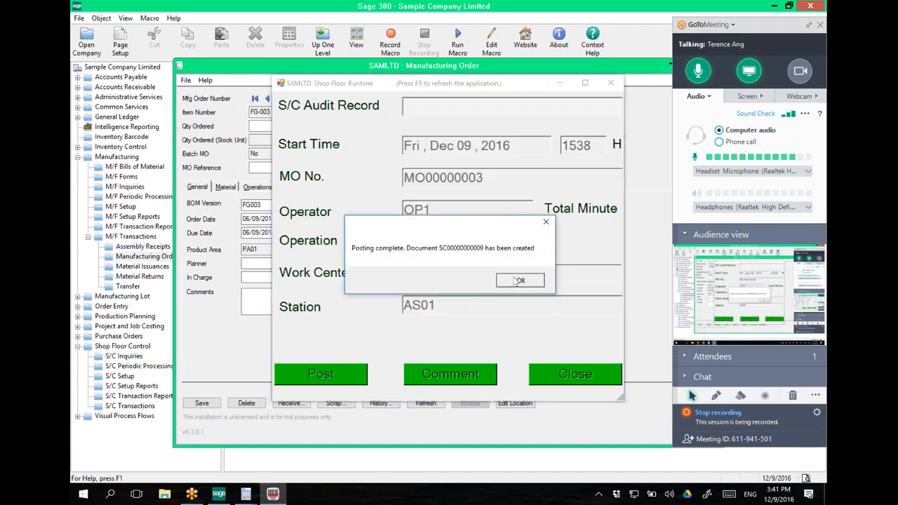
click(519, 280)
click(570, 379)
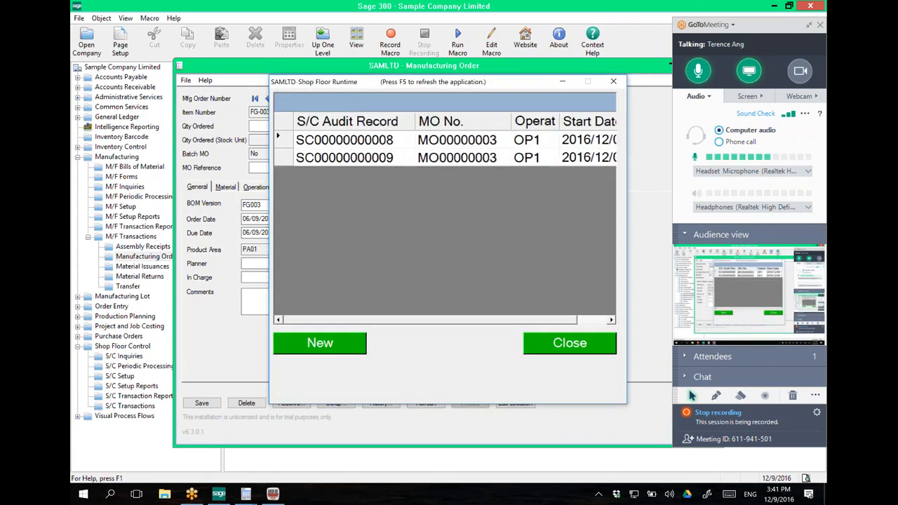
double_click(289, 144)
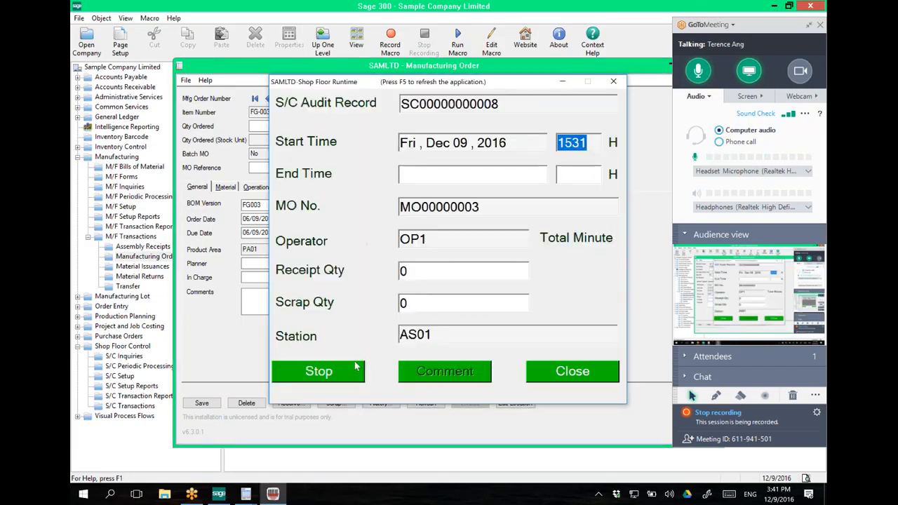
click(344, 373)
double_click(424, 271)
text(2)
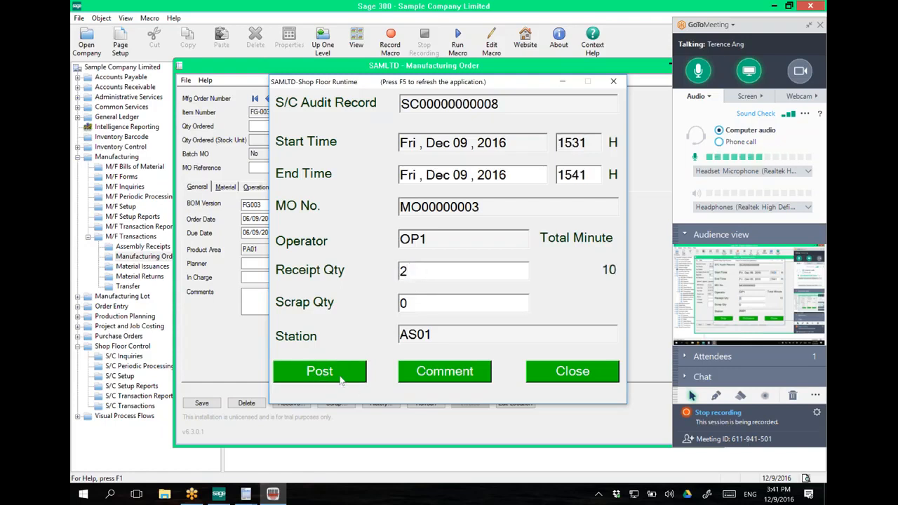
click(342, 379)
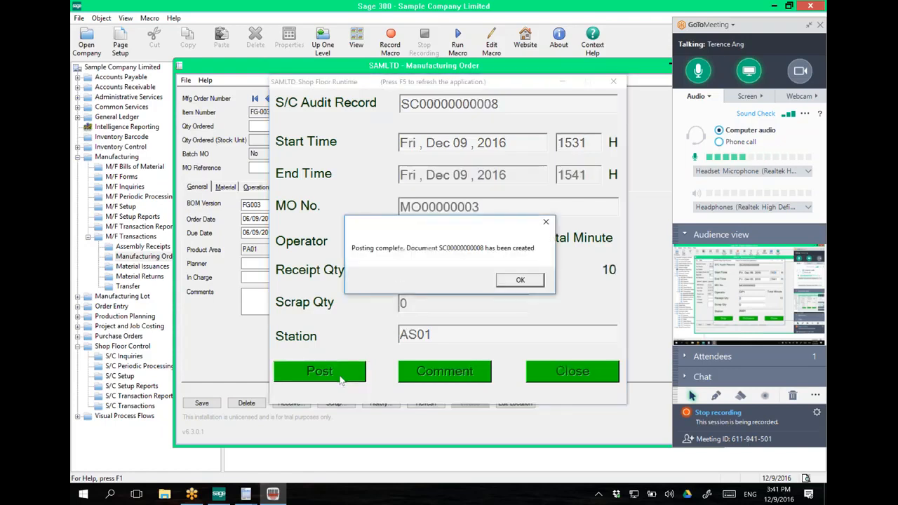
click(517, 281)
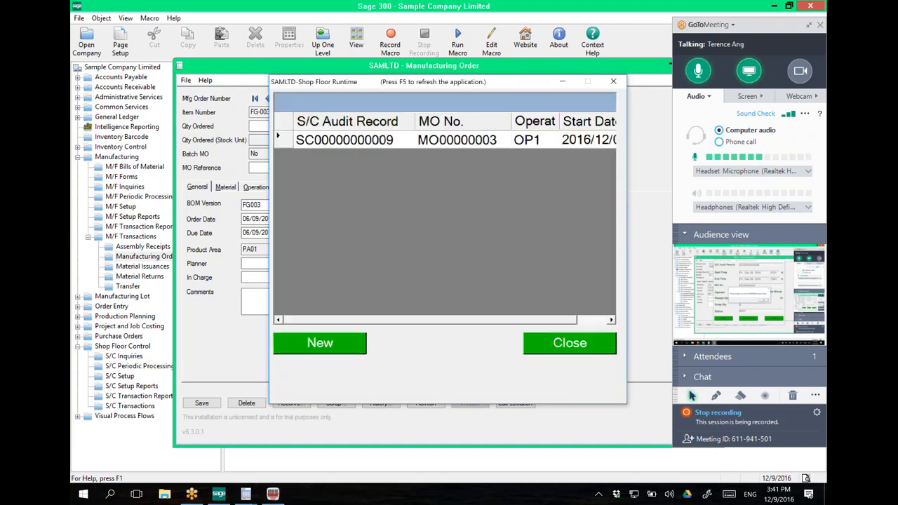
Step: Open the S/C MO Operation Query and select MO00000003
click(121, 347)
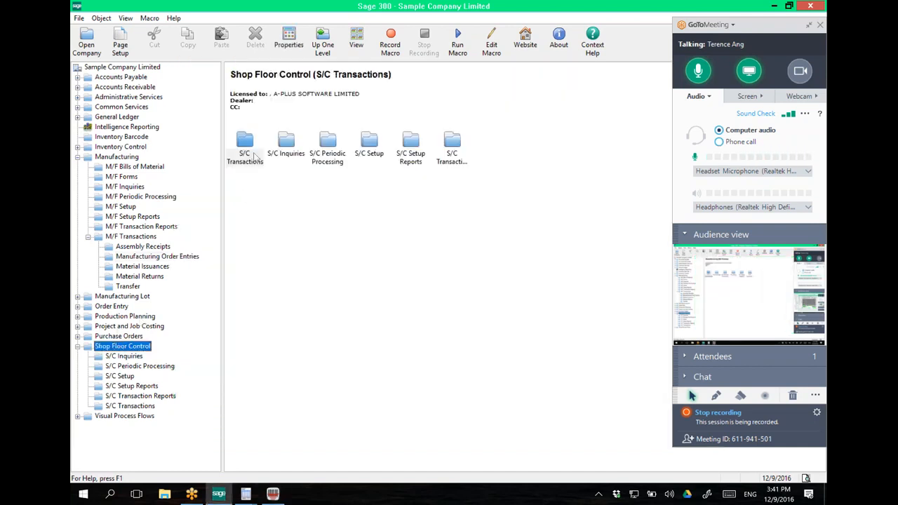
click(244, 148)
double_click(286, 148)
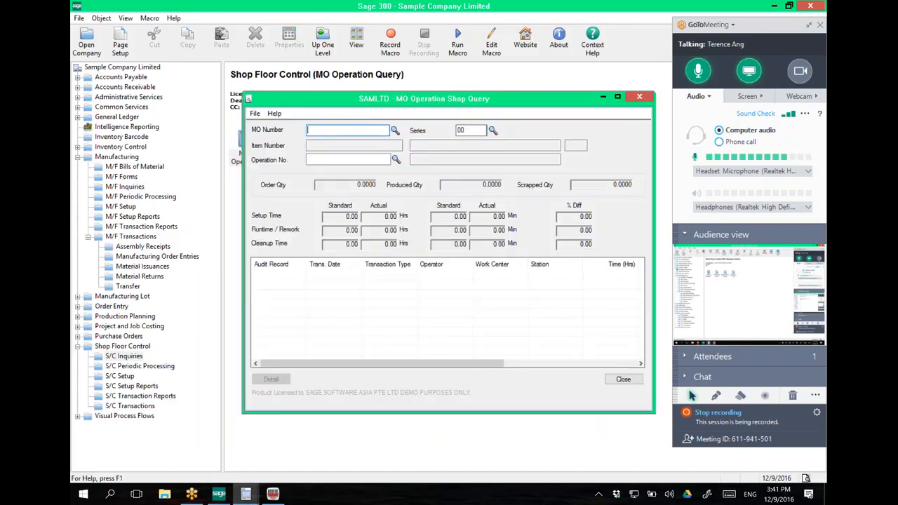
click(395, 130)
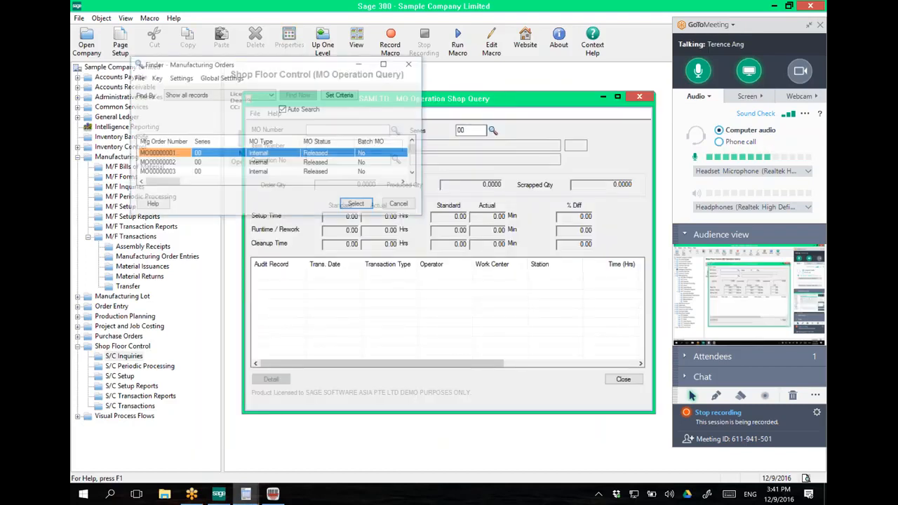
double_click(228, 174)
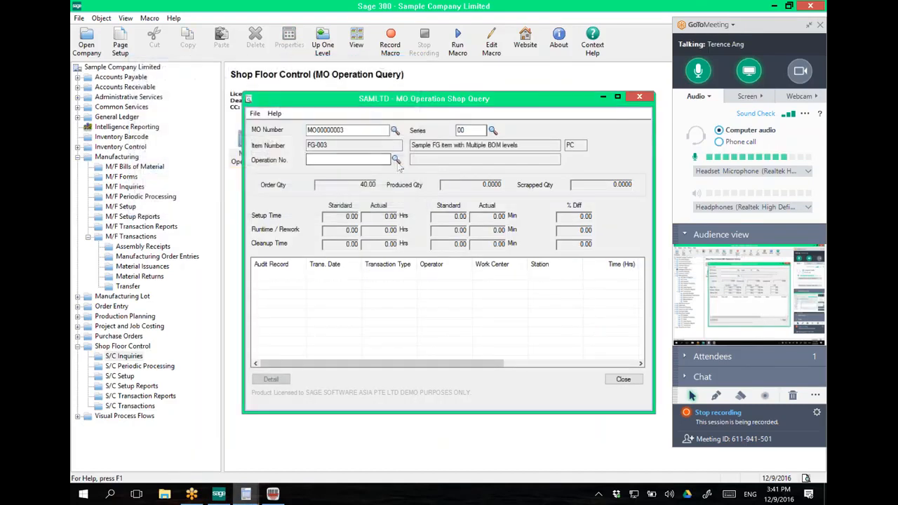
click(396, 160)
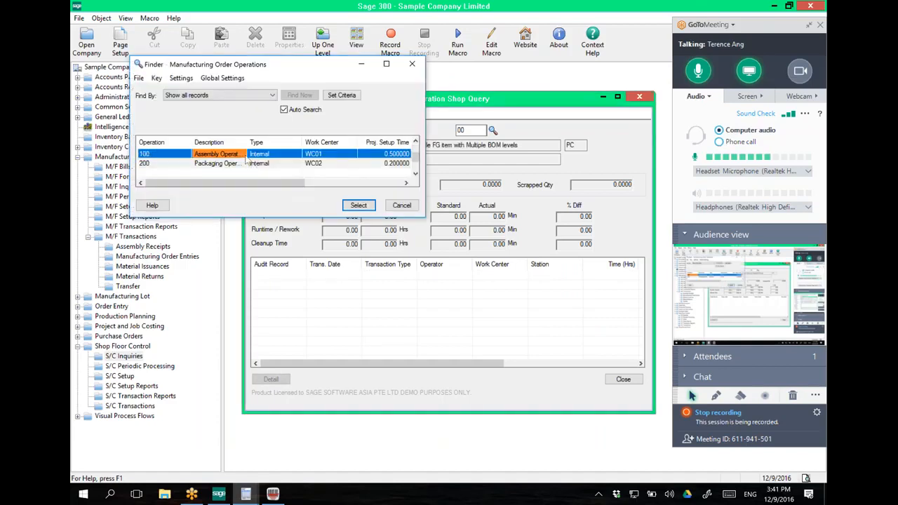
double_click(414, 154)
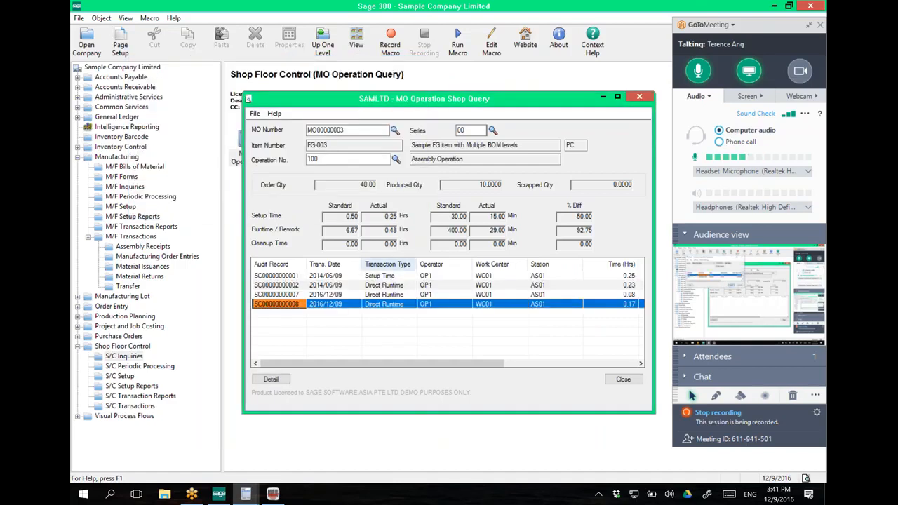
click(398, 296)
click(397, 305)
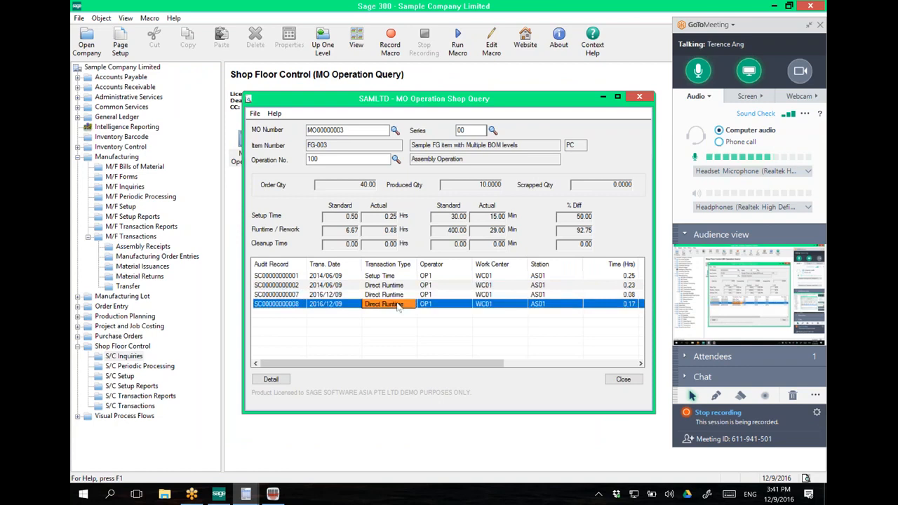
click(395, 159)
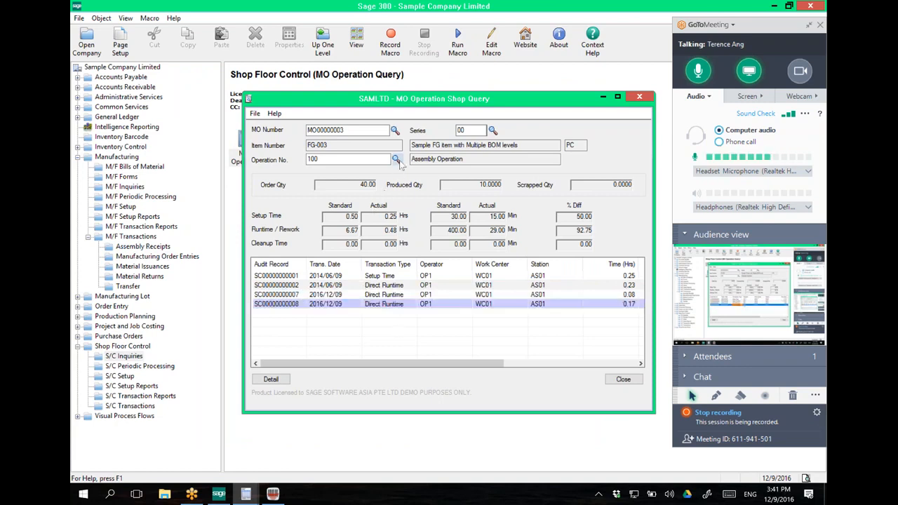
click(297, 163)
double_click(297, 164)
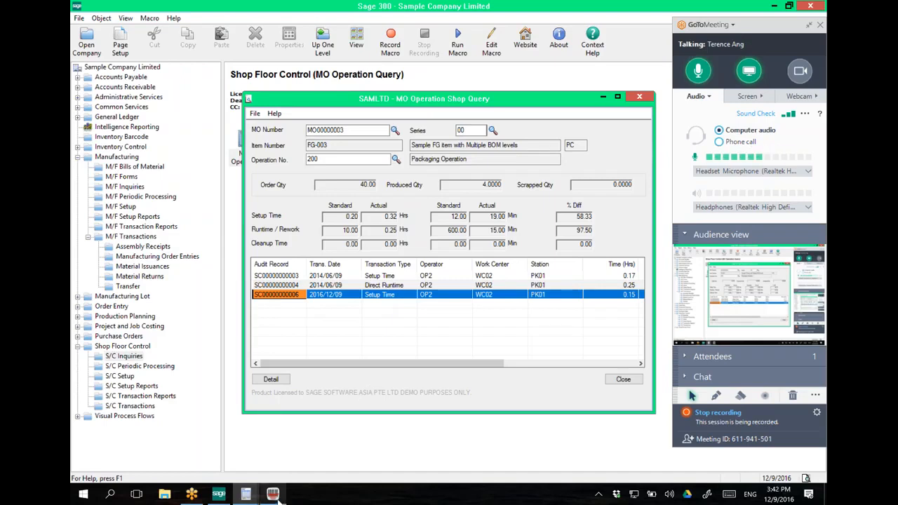
mouse_move(278, 497)
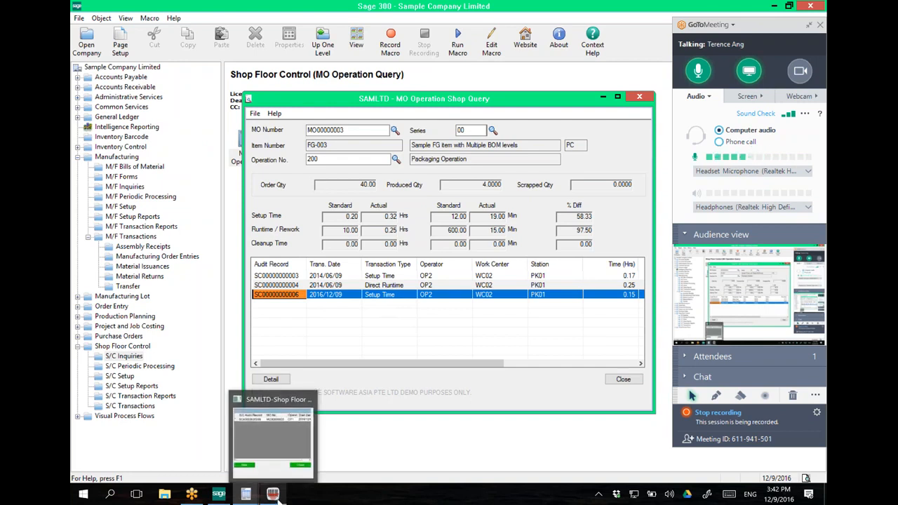
Step: Close the Shop Floor Runtime screen and open the empty S/C Downtime records list
click(273, 431)
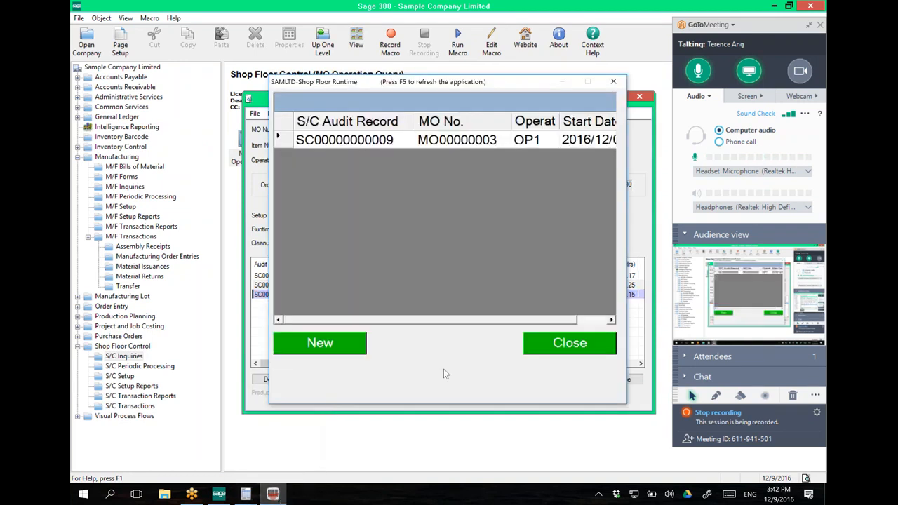
click(561, 345)
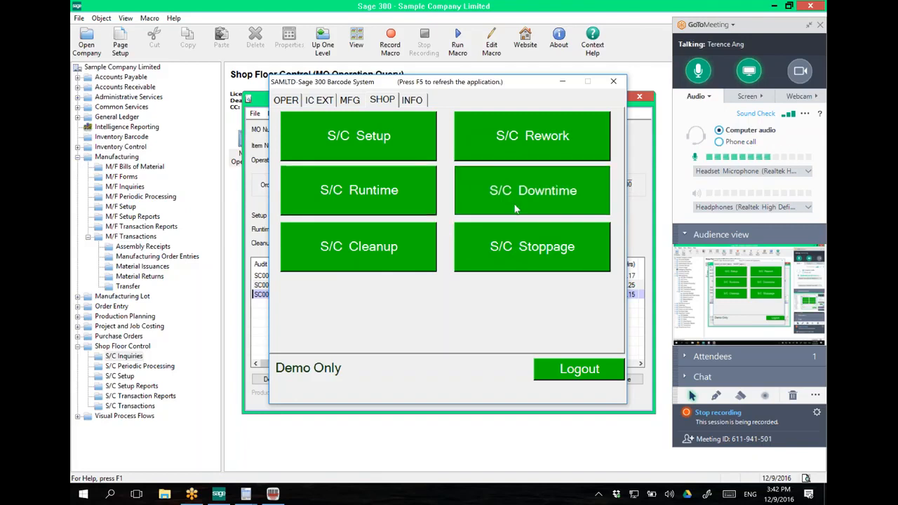
click(516, 208)
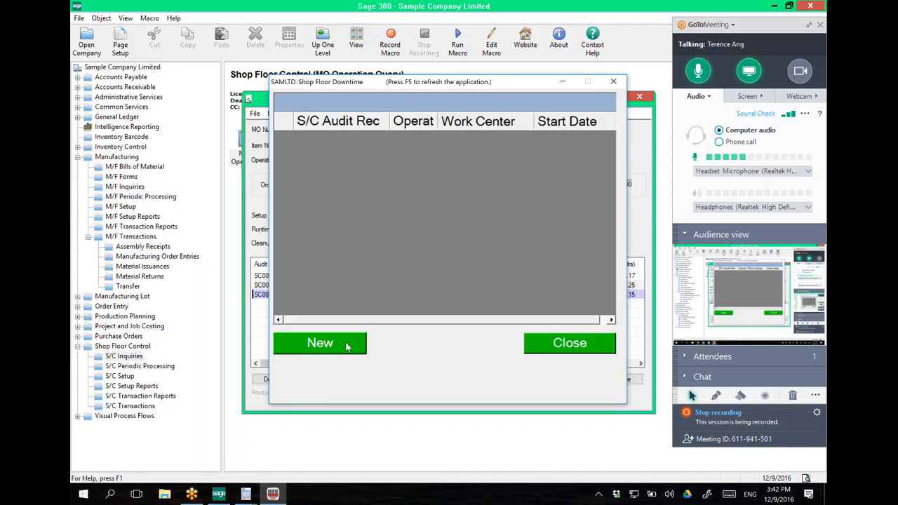
Step: Create and post a downtime entry starting 1540 for OP1, WC01, AS01 with reason R01
click(320, 343)
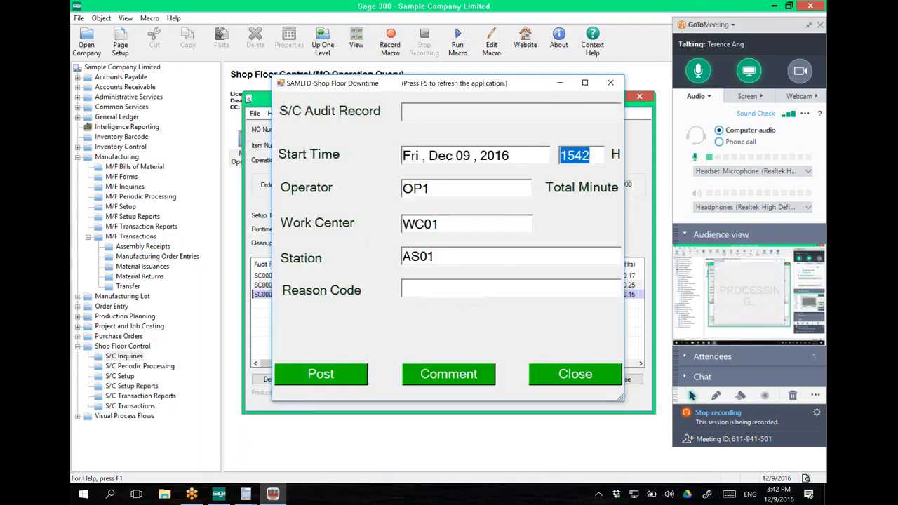
drag(581, 155, 591, 155)
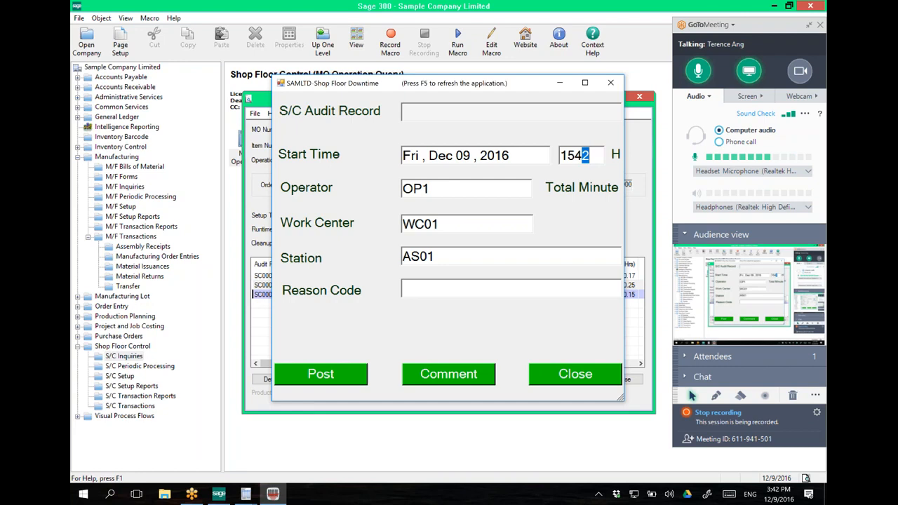
text(0)
double_click(415, 188)
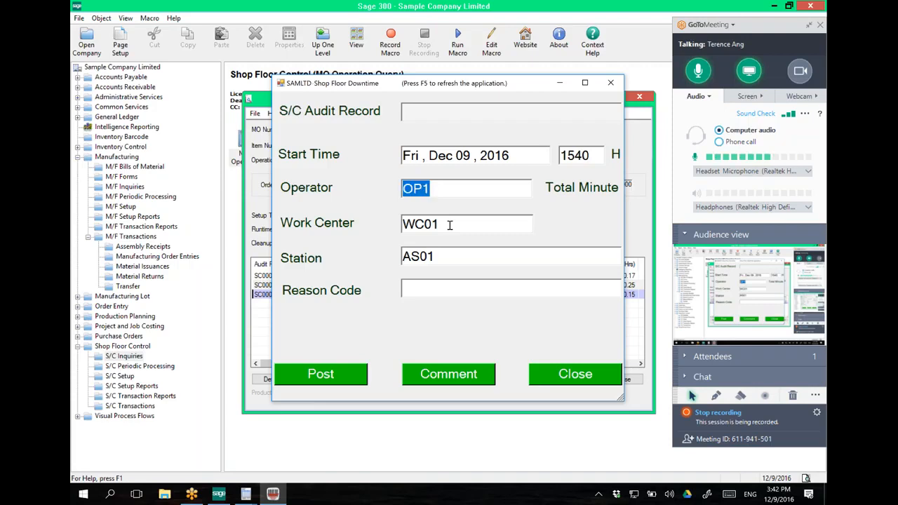
double_click(406, 224)
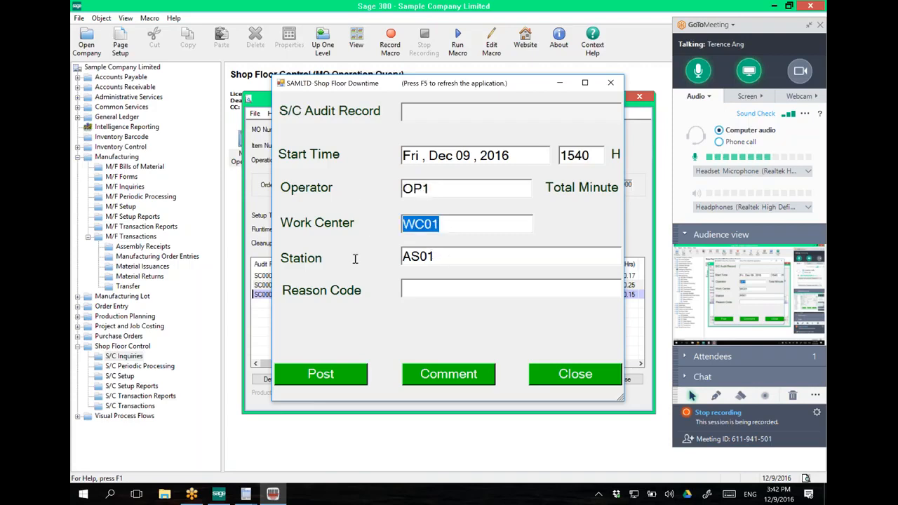
key(Tab)
click(423, 288)
text(R01)
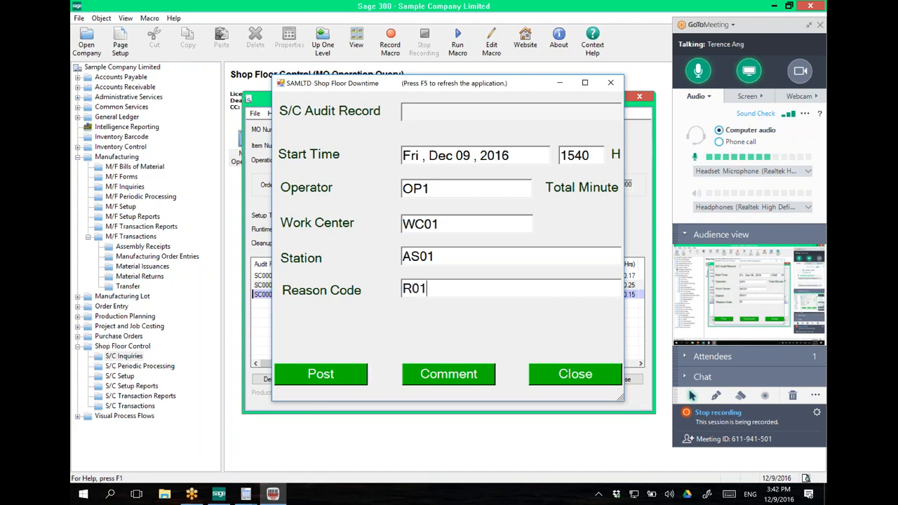
click(337, 371)
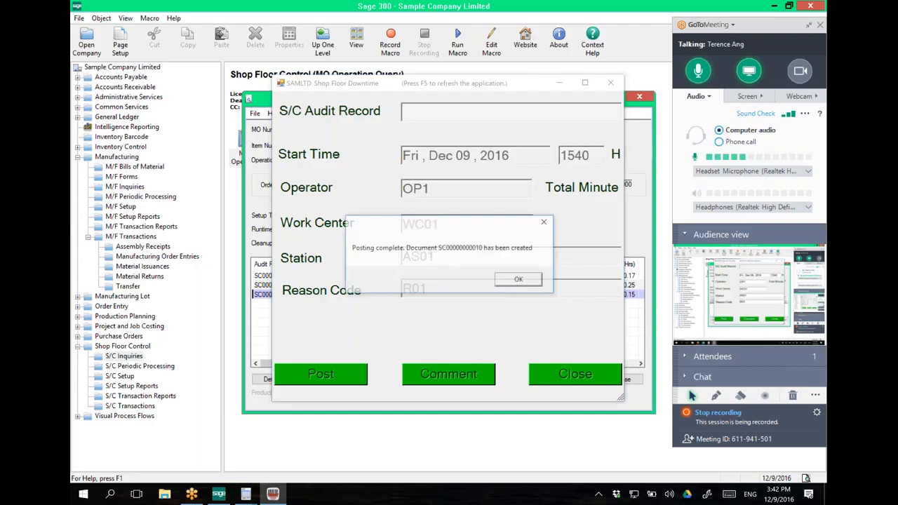
click(520, 279)
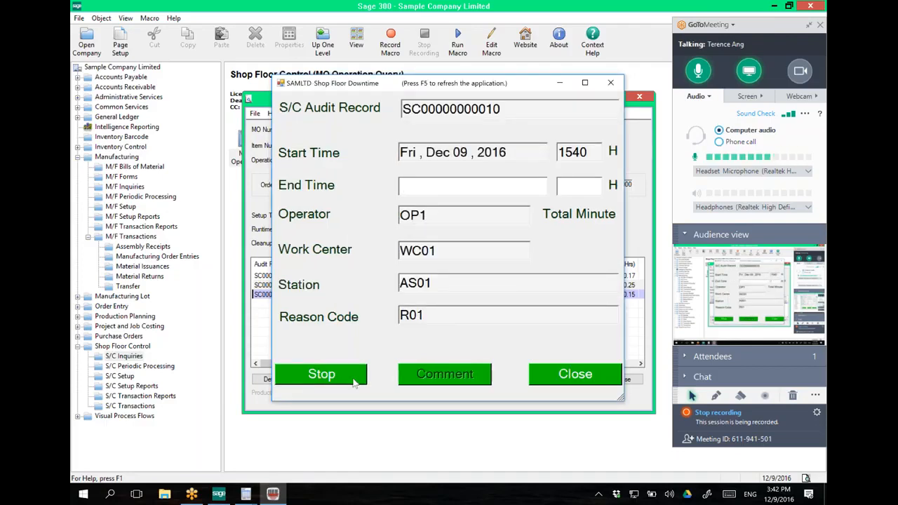
click(355, 382)
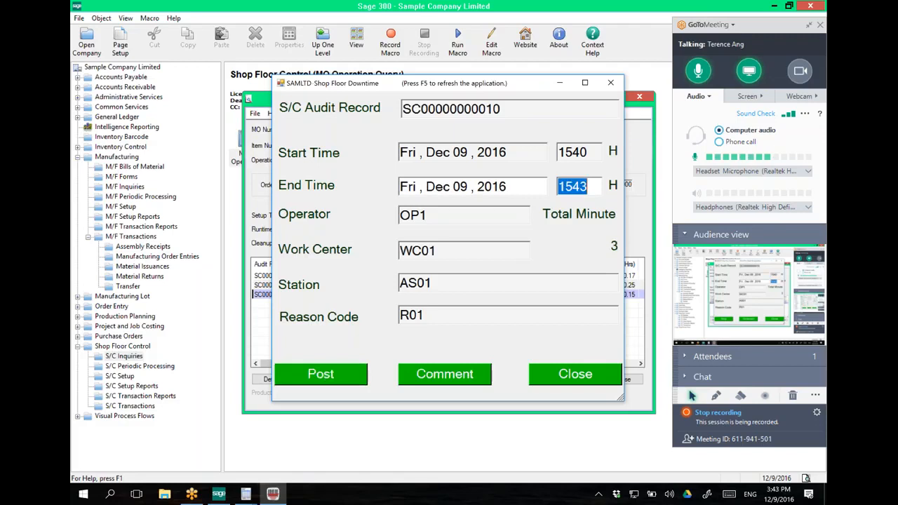
click(333, 377)
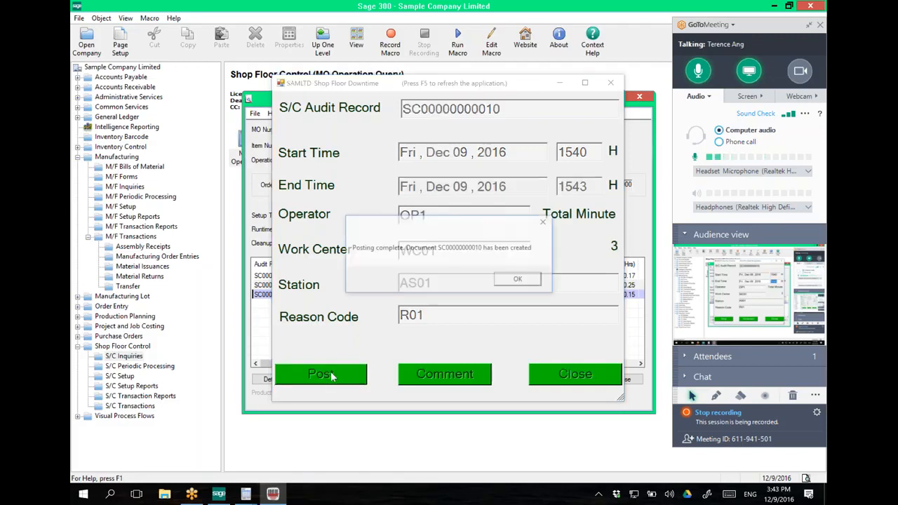
click(502, 283)
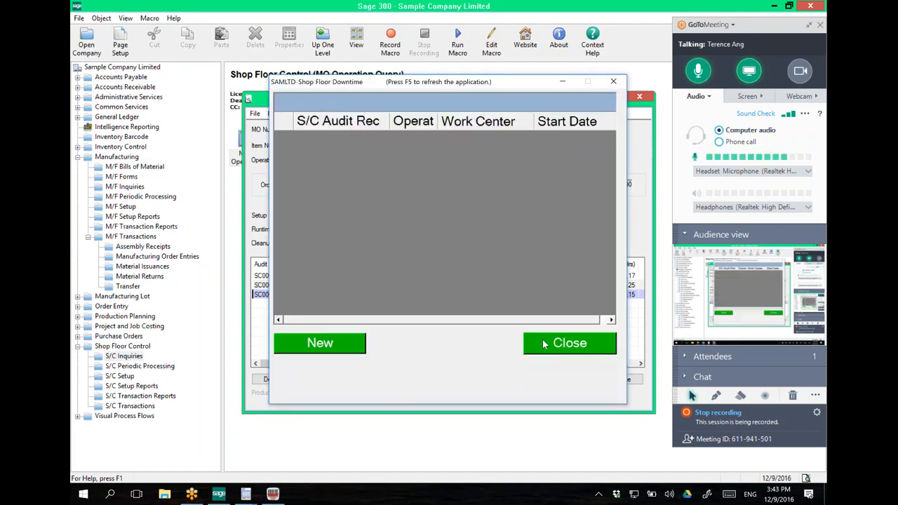